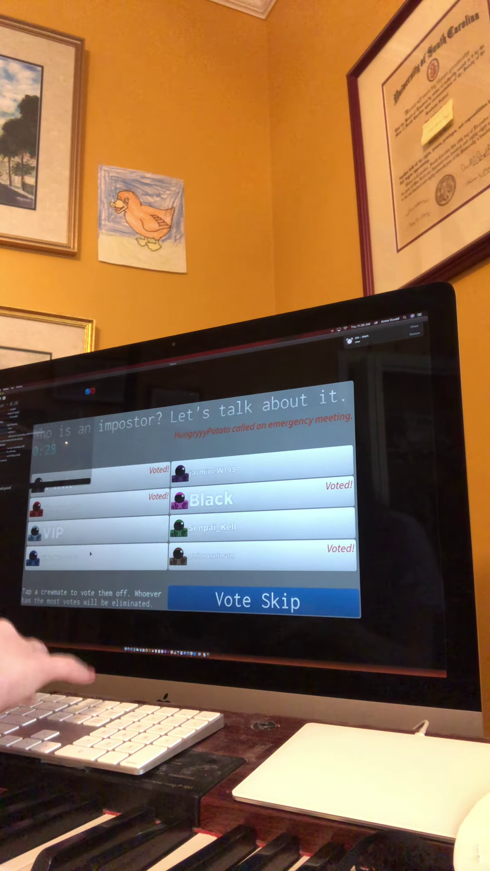
- Vote against a crewmate in the emergency meeting and confirm the vote
click(124, 502)
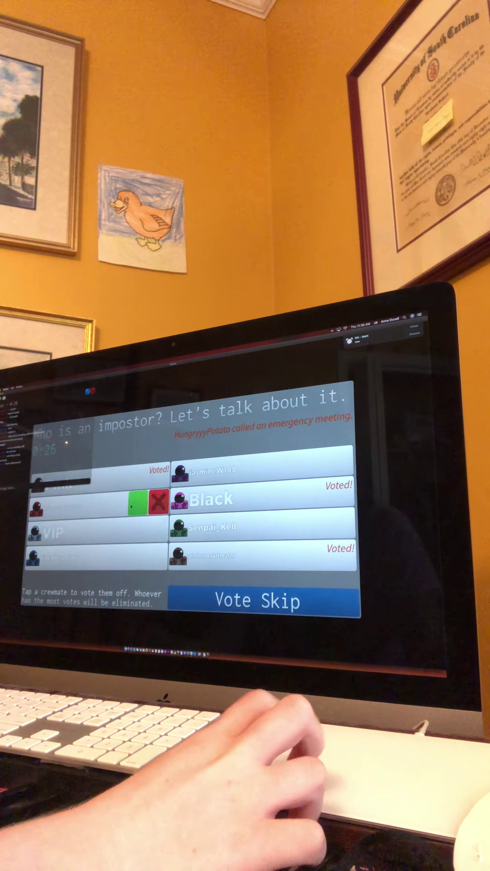
click(129, 499)
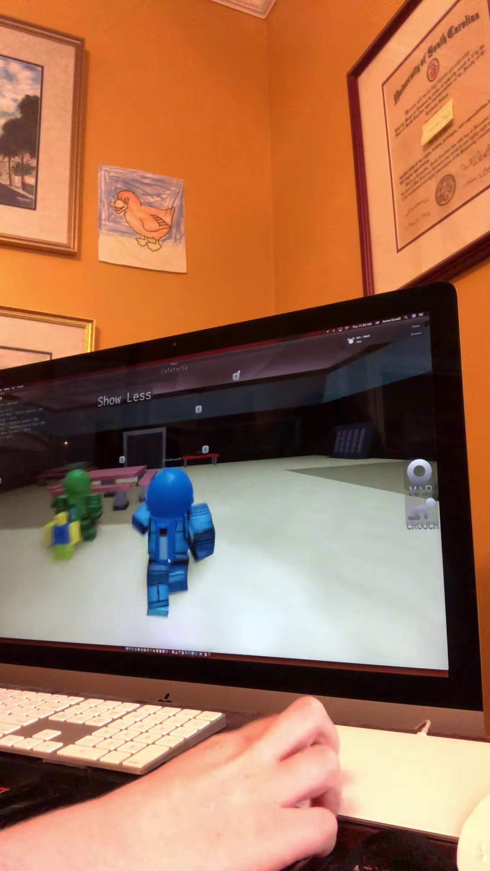
- Walk to the nearby task and raise its value up to the target number
key(w)
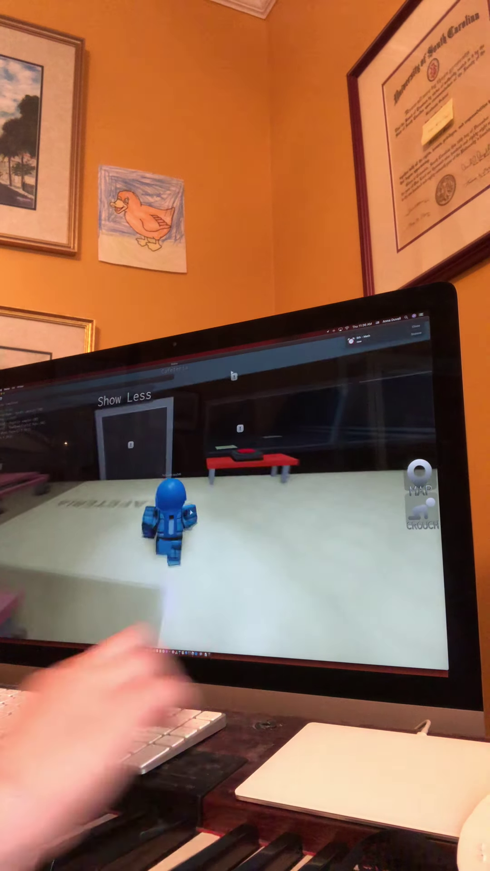
key(w)
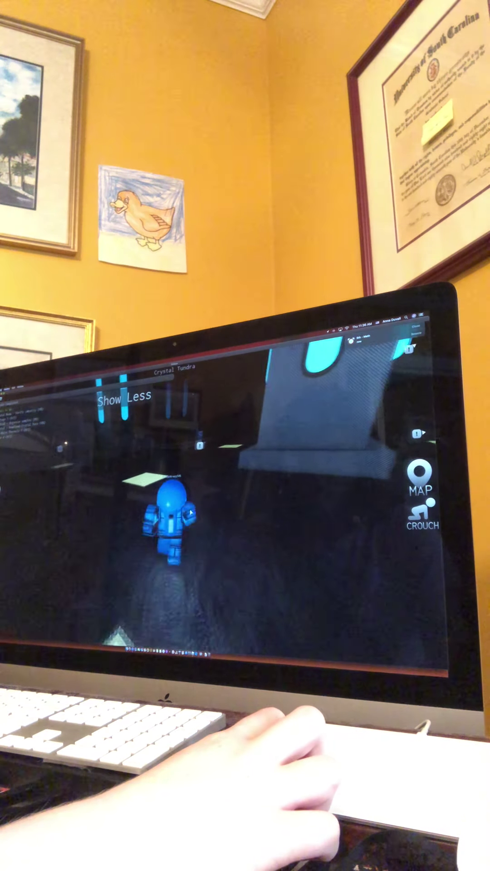
drag(245, 511, 171, 511)
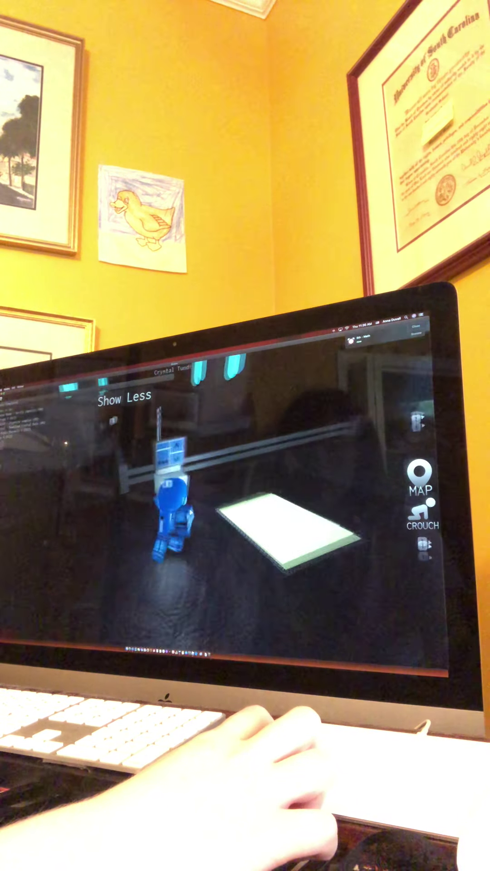
key(e)
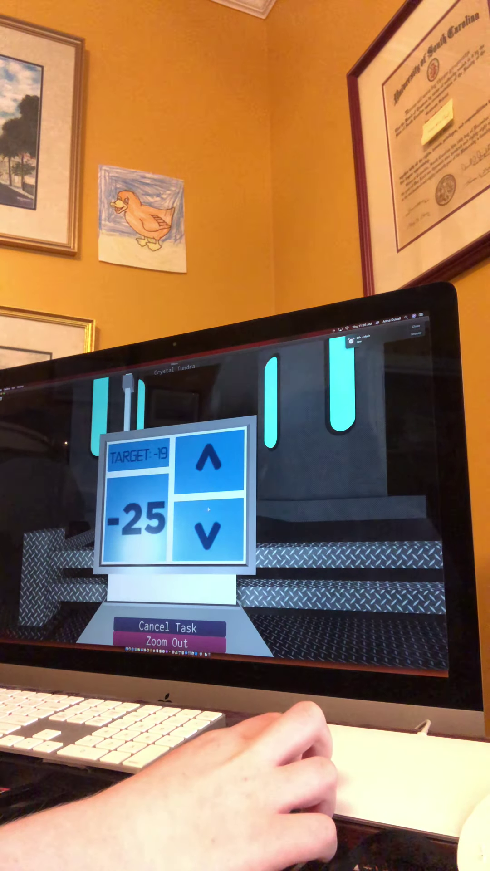
click(209, 470)
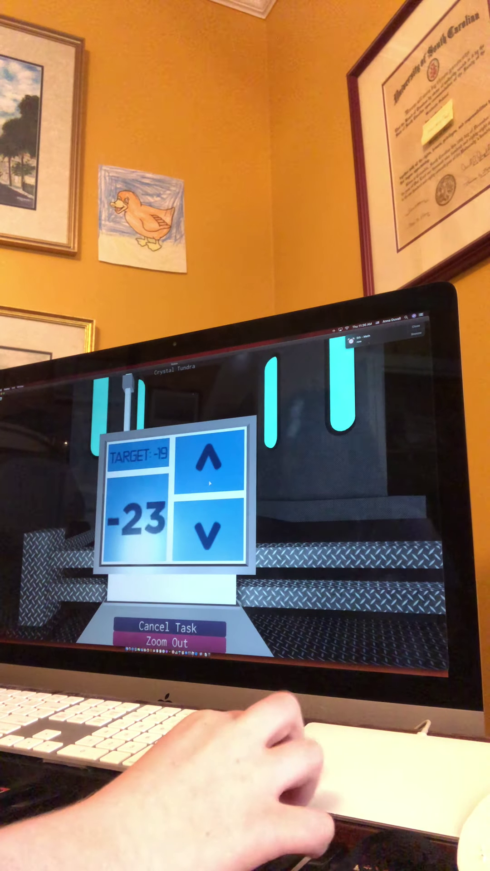
click(210, 470)
- Walk through the doorway into Medical and start the block sorting task
key(w)
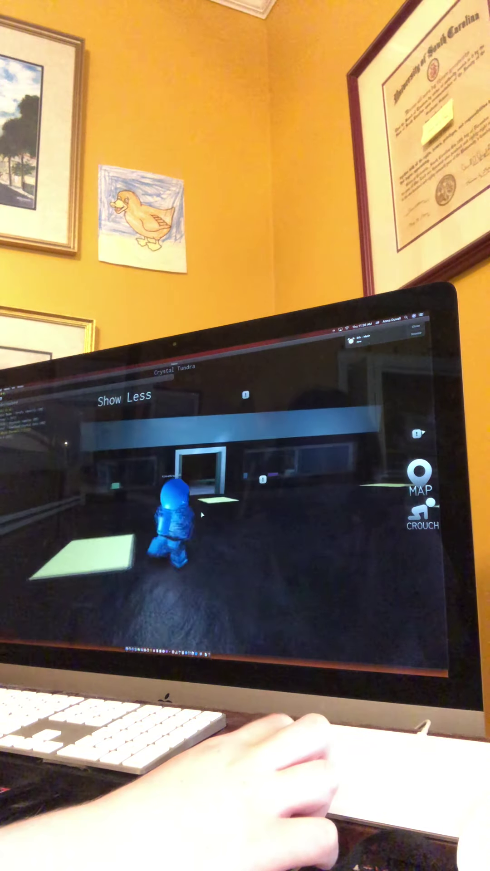
key(w)
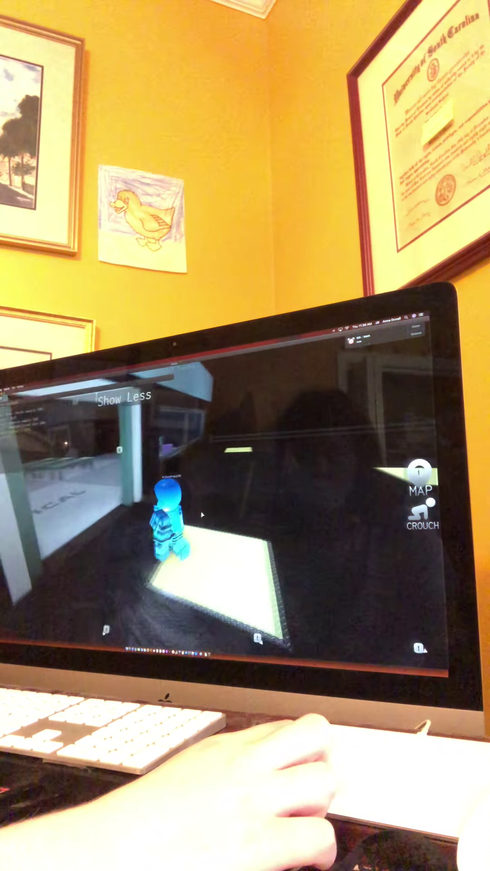
key(w)
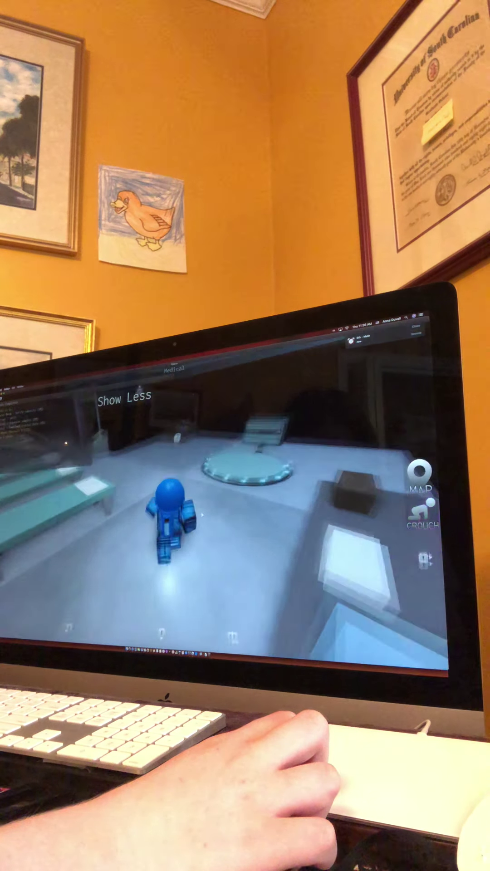
key(w)
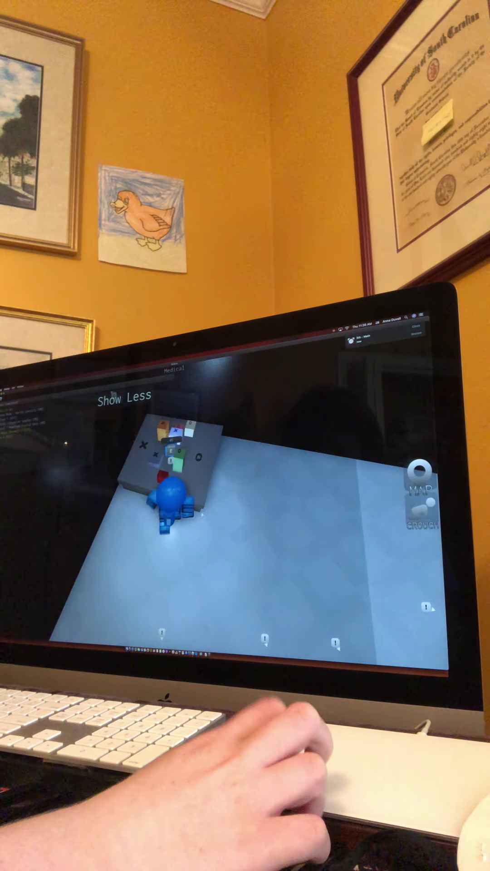
click(203, 495)
- Sort the green, blue, white and red O blocks to green and the tan X to red
drag(129, 453, 79, 500)
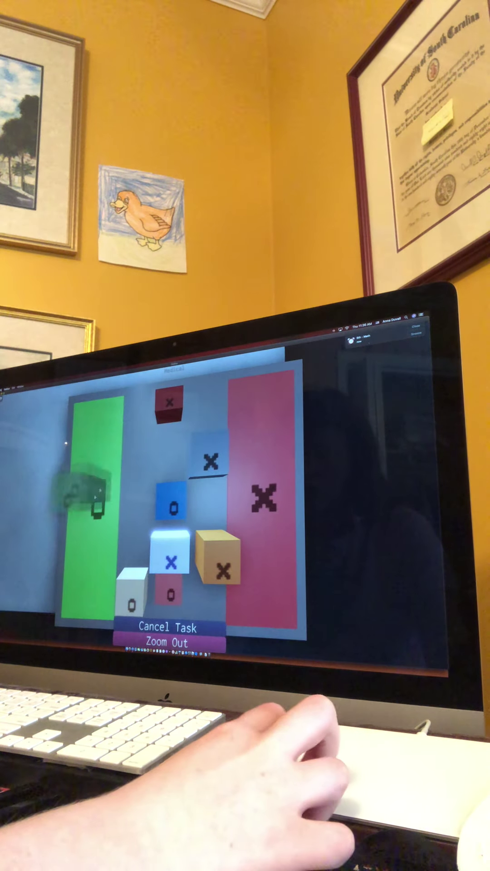
drag(172, 503, 81, 548)
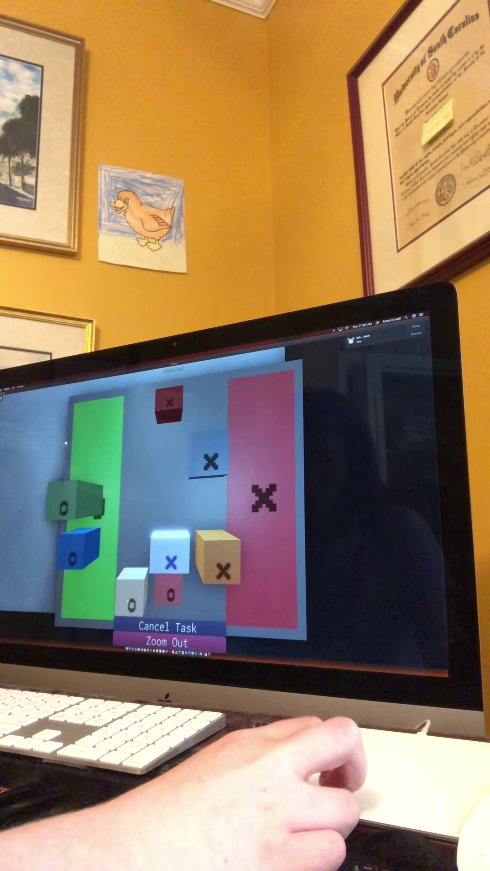
drag(132, 593, 77, 598)
drag(170, 593, 90, 451)
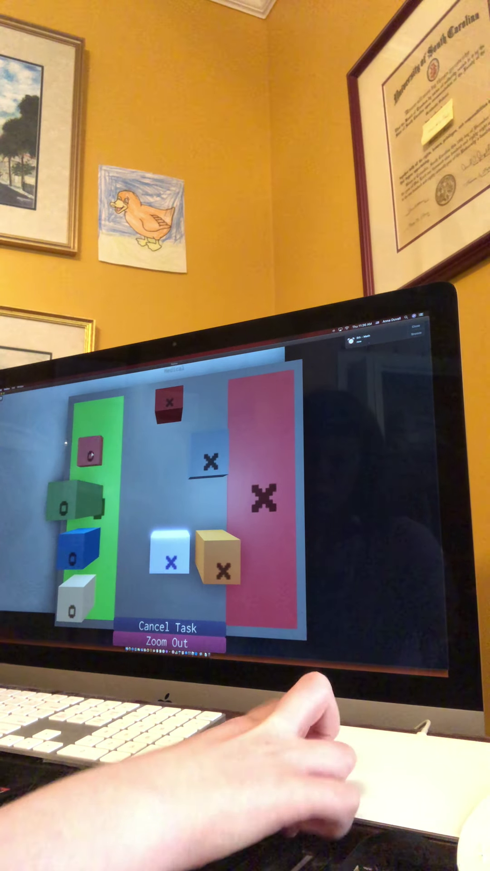
drag(209, 462, 272, 455)
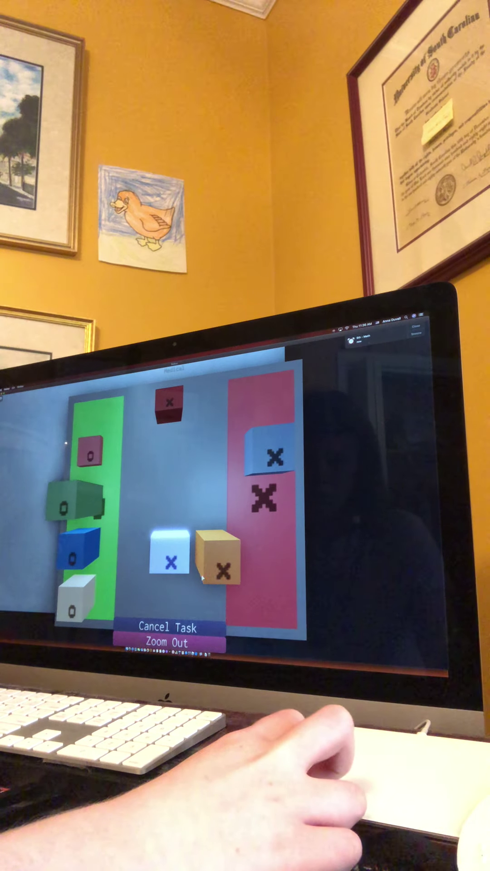
drag(217, 557, 279, 508)
mouse_move(170, 552)
mouse_down()
mouse_move(228, 568)
mouse_move(279, 565)
mouse_up()
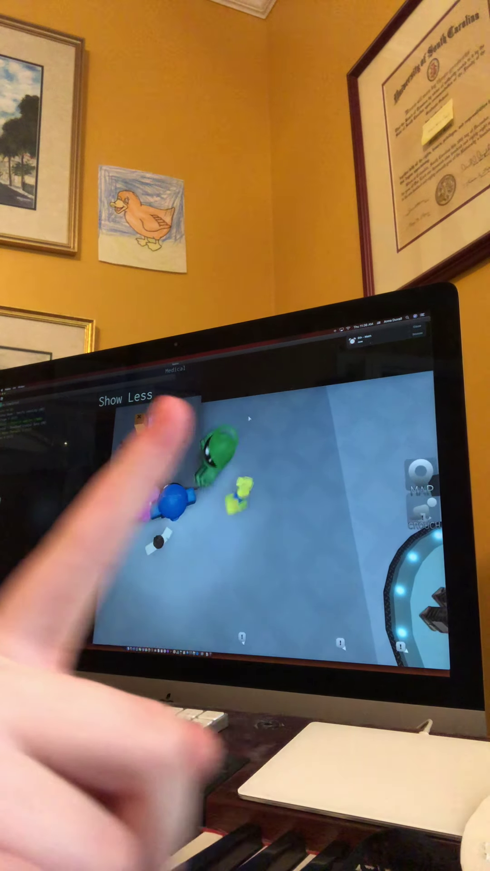
- Walk away from the others toward the blue door in behind-the-character view
key(w)
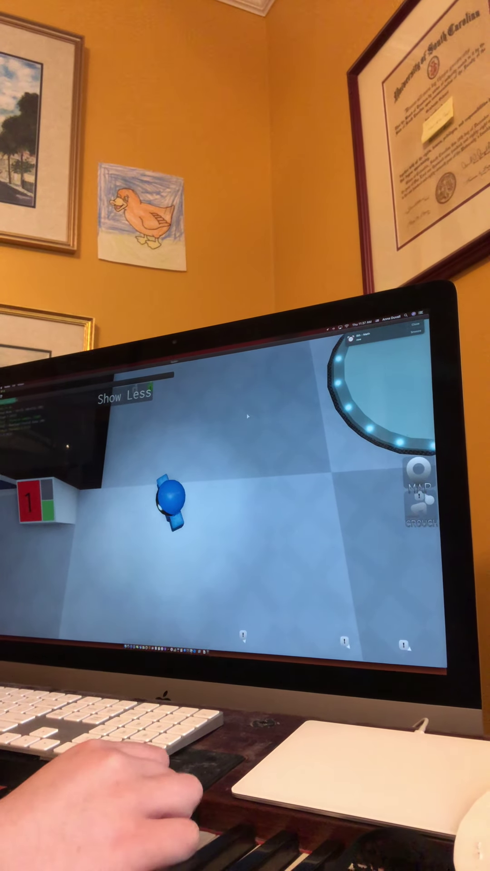
key(v)
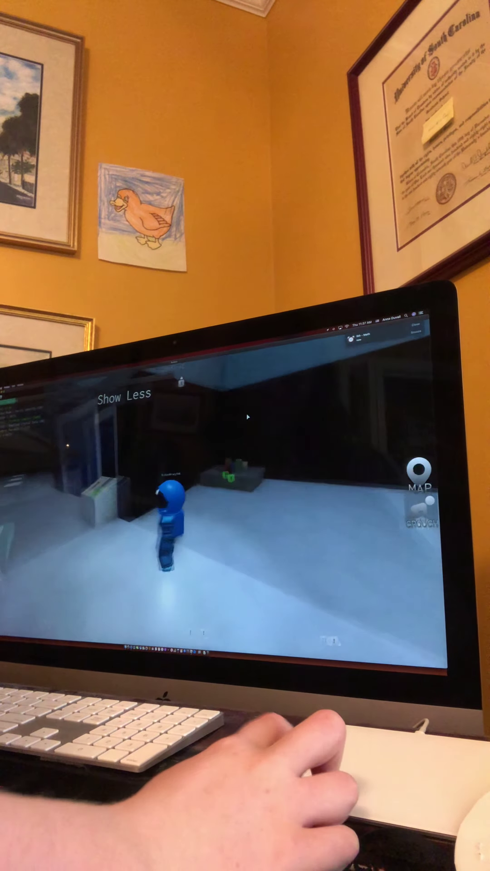
key(w)
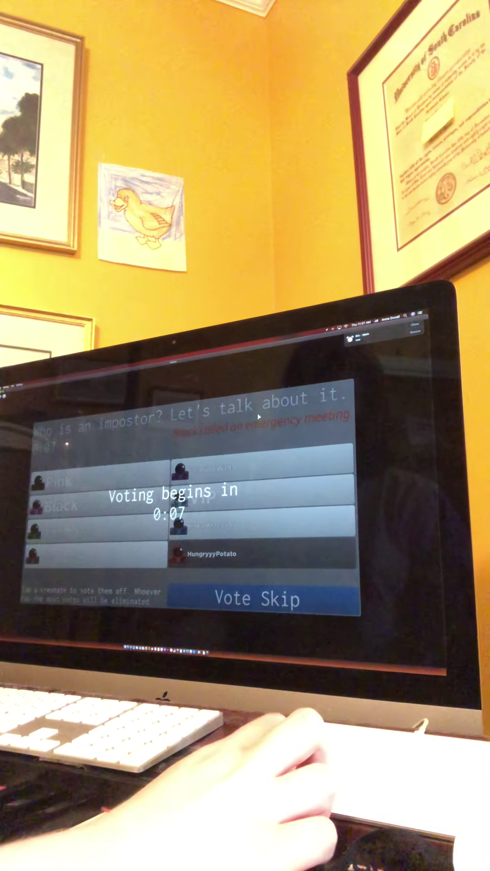
key(super+Tab)
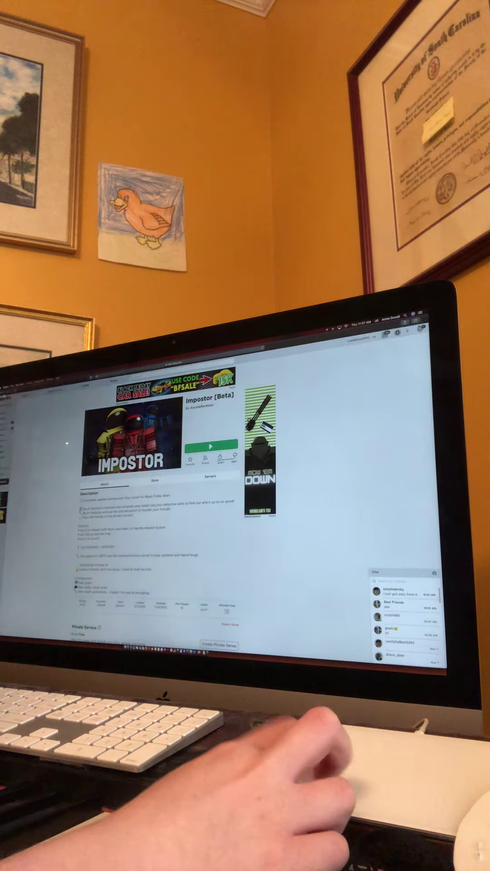
key(super+Tab)
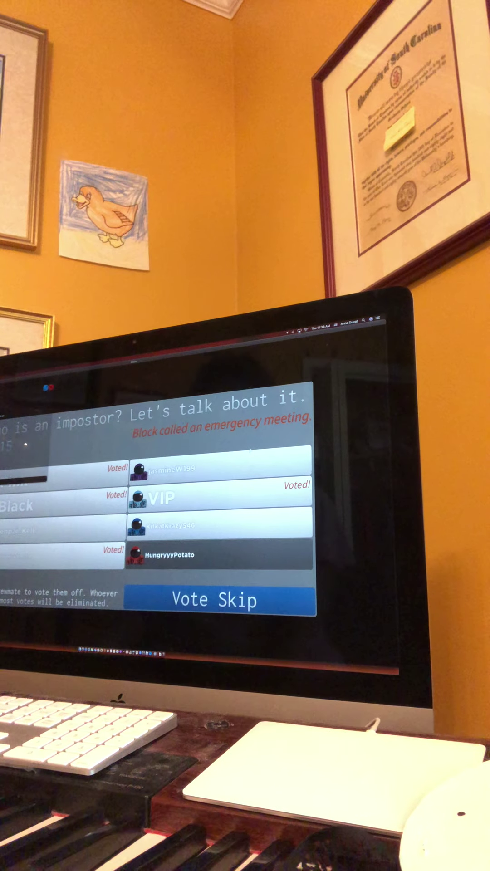
- Vote against the bottom-left crewmate and confirm the vote
click(69, 557)
click(102, 555)
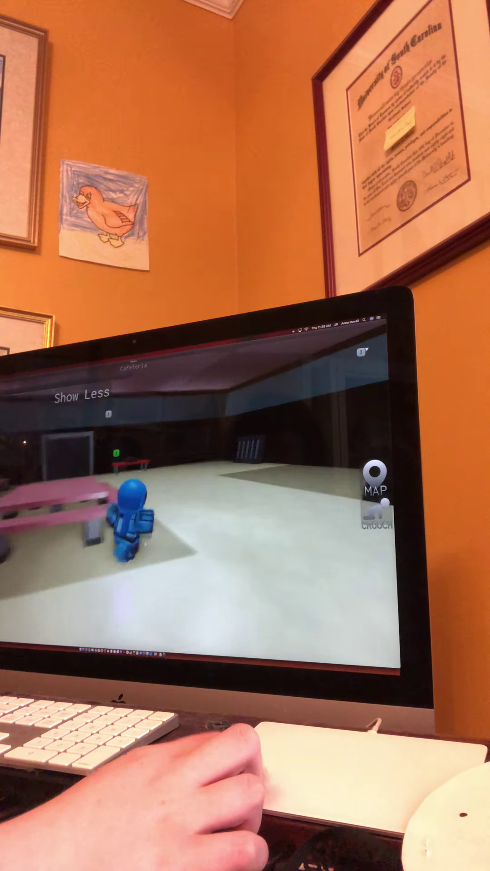
- Look around the cafeteria, bringing the purple player and nearby characters into view
drag(204, 518, 246, 517)
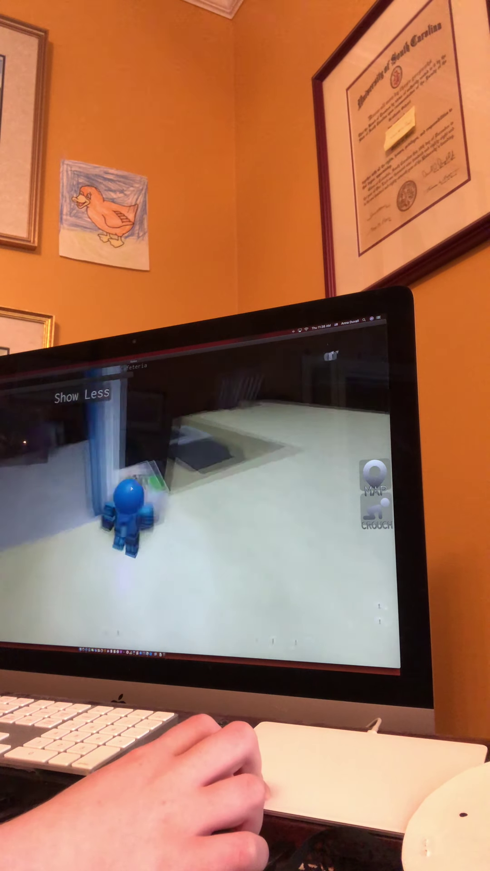
drag(205, 518, 245, 517)
drag(204, 517, 245, 518)
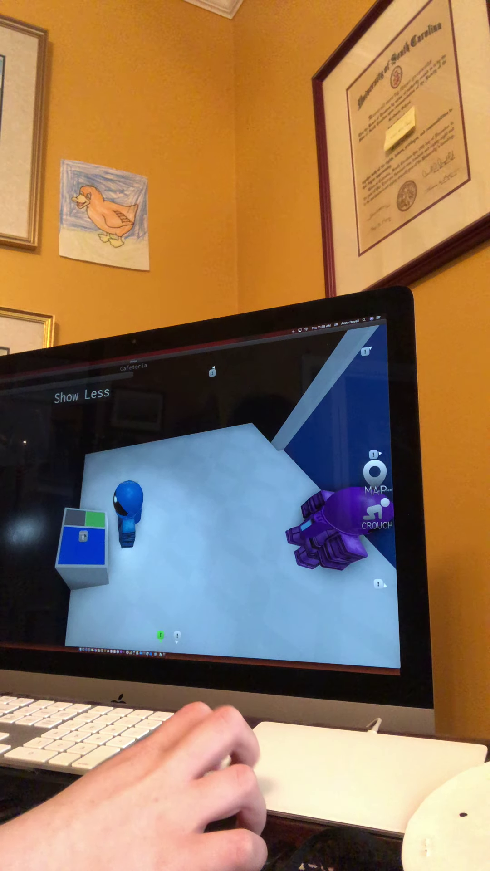
drag(205, 517, 245, 518)
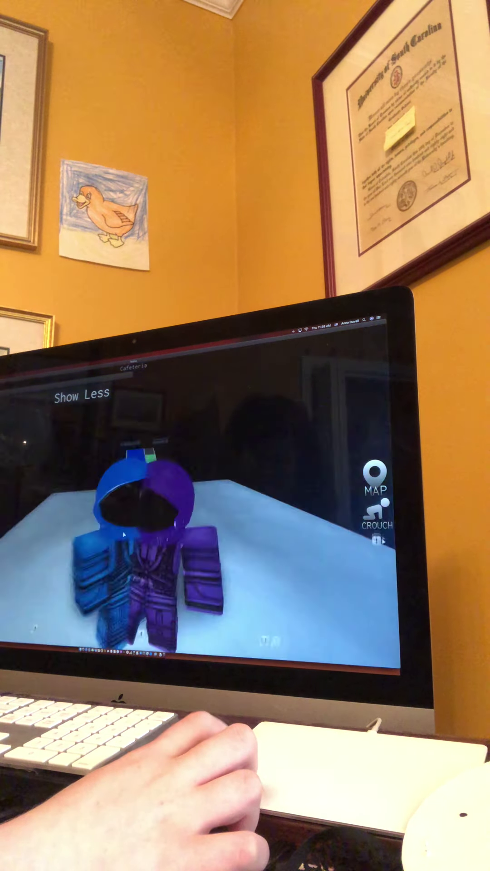
drag(124, 535, 124, 545)
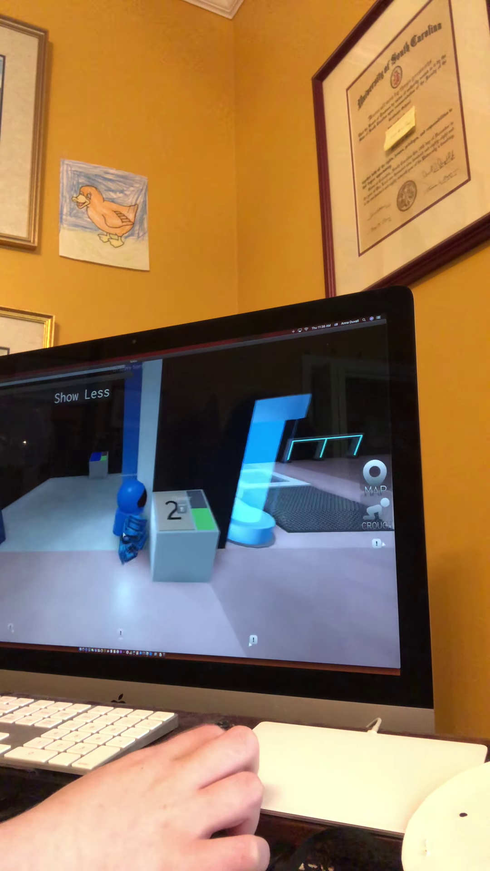
drag(123, 536, 123, 545)
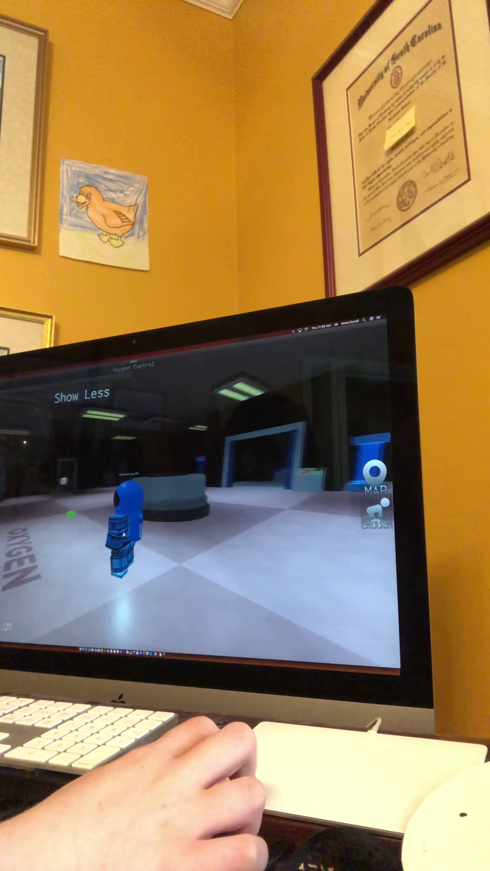
- Walk through Oxygen Control and Crystal Tundra into the Status Room and open the blue binder task
key(w)
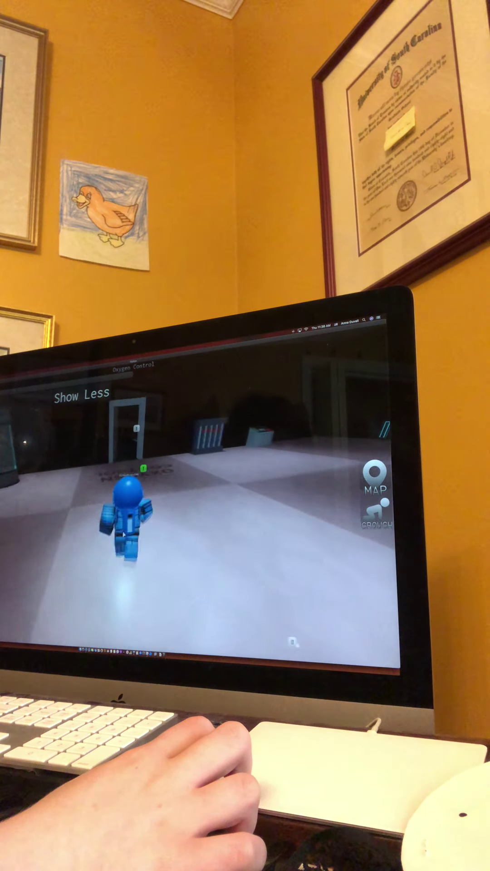
key(w)
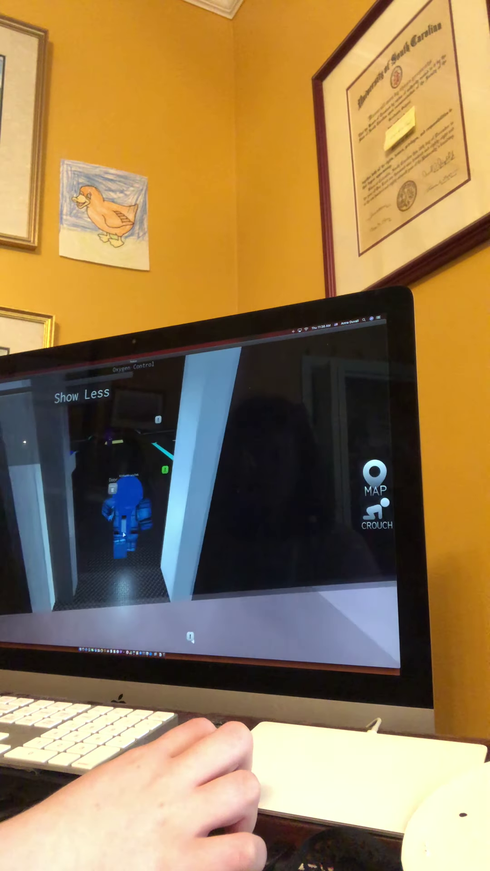
key(w)
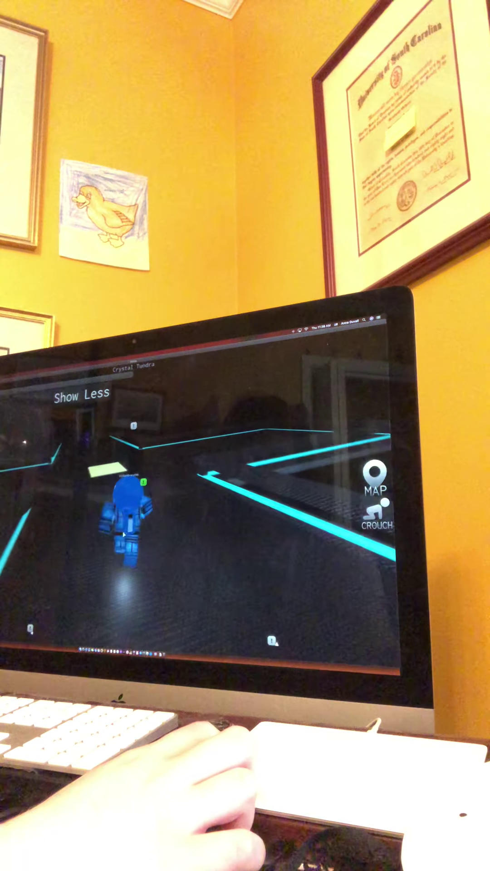
key(w)
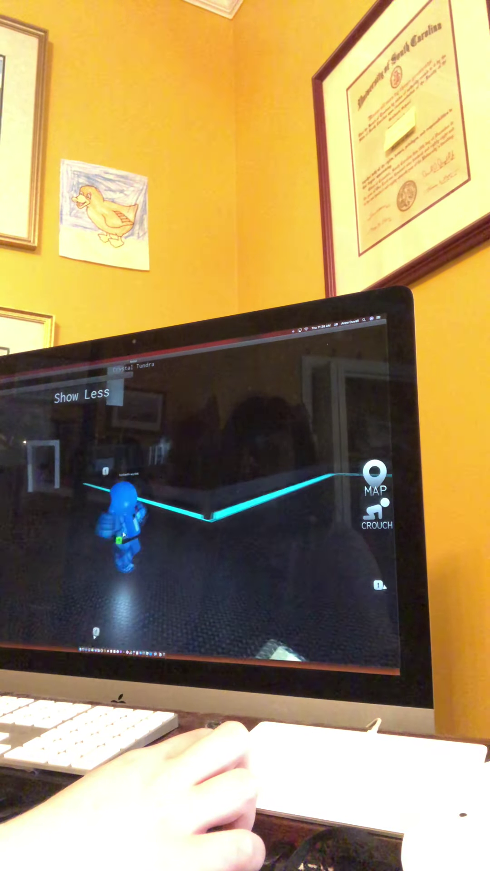
key(w)
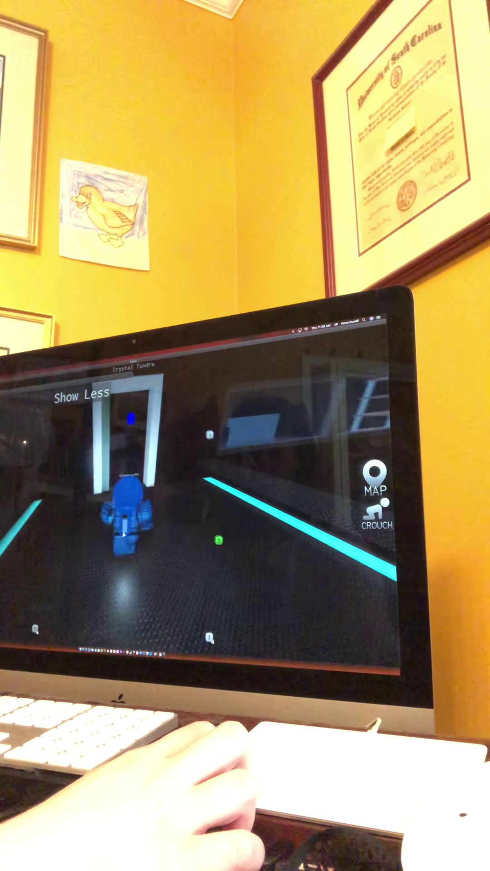
key(w)
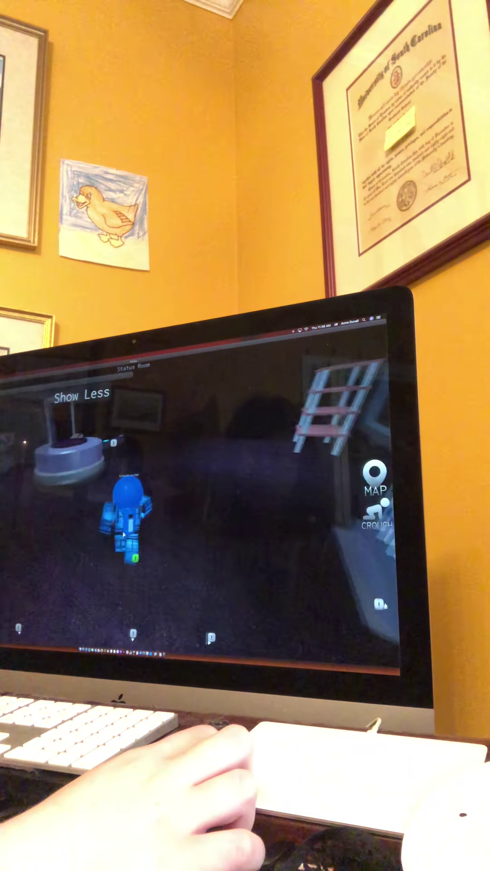
key(w)
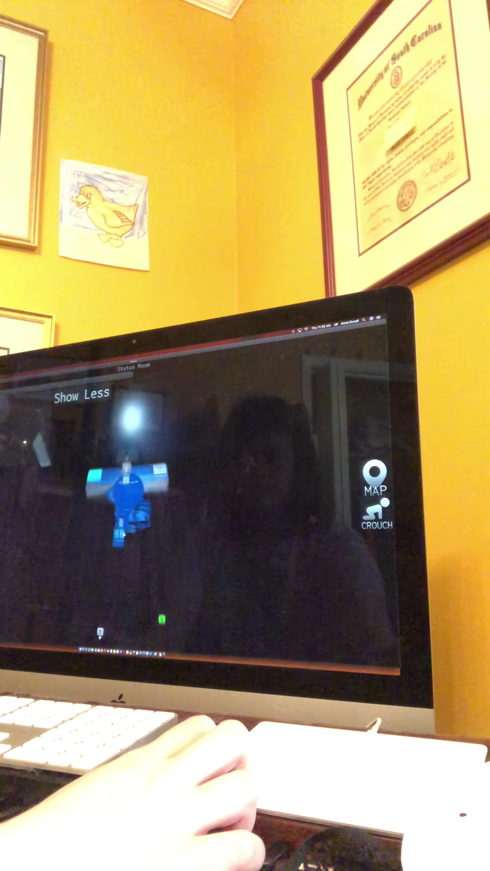
click(123, 535)
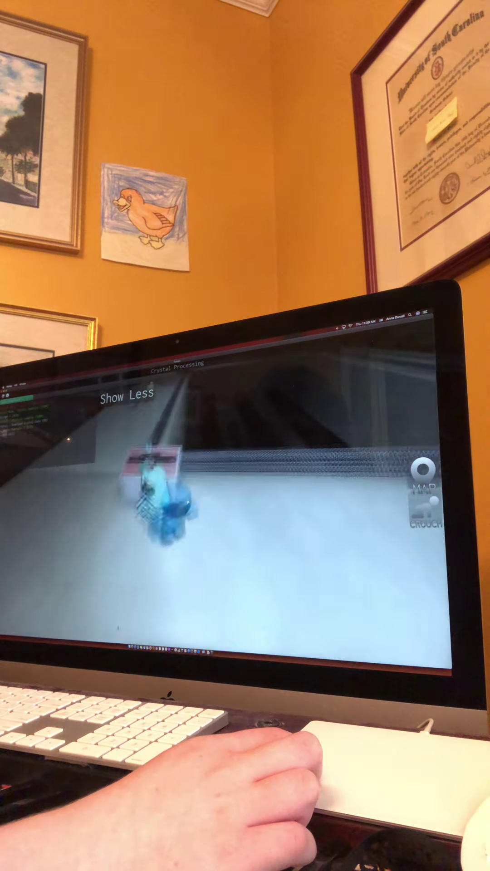
- Start the processing task and adjust the machine's dial toward -34
click(170, 525)
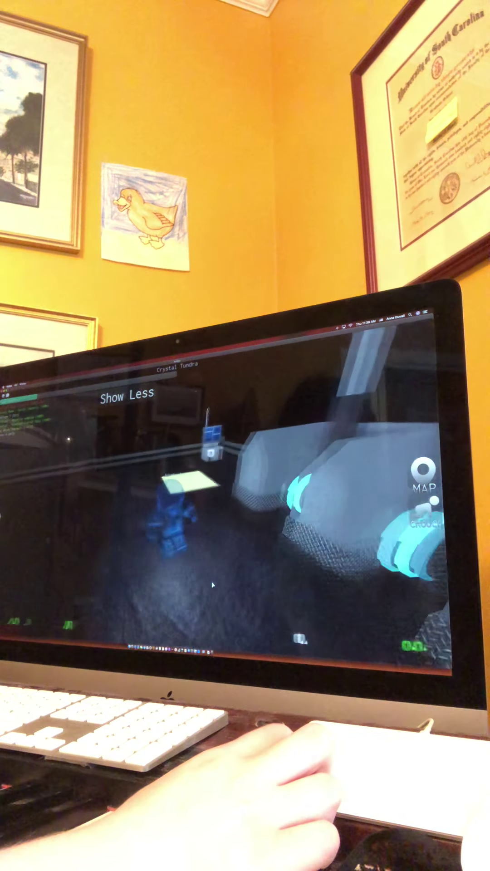
click(212, 585)
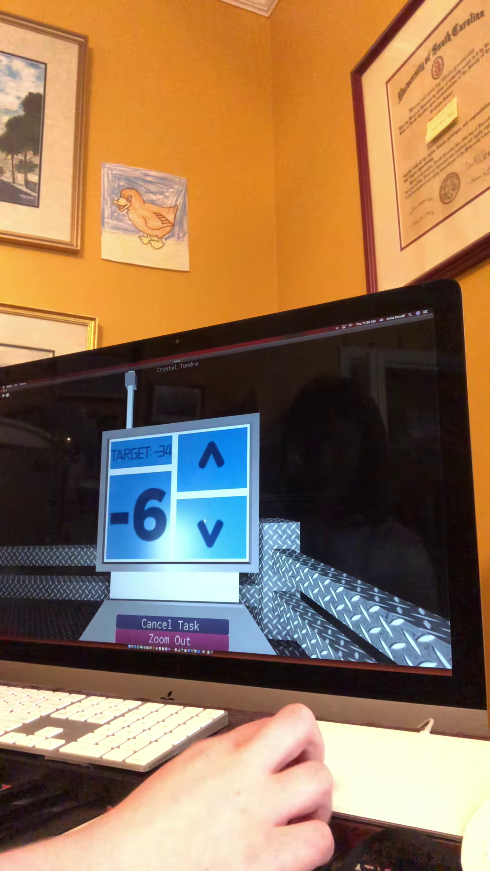
click(211, 531)
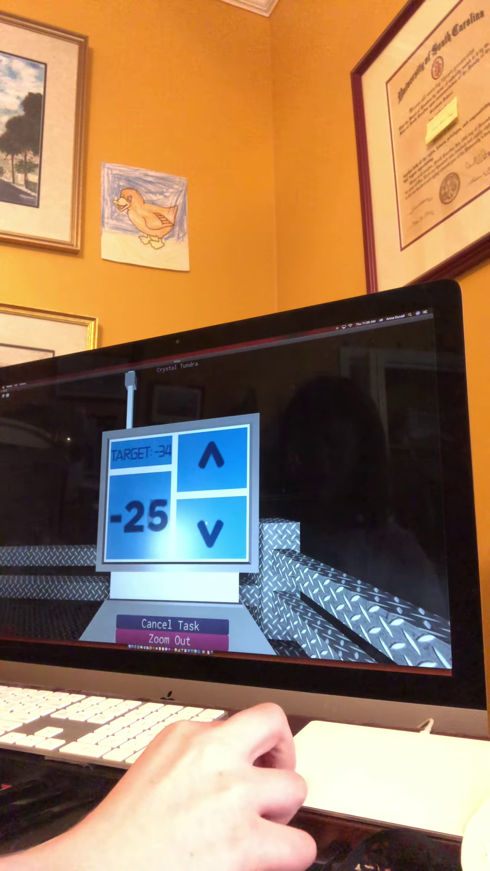
click(212, 531)
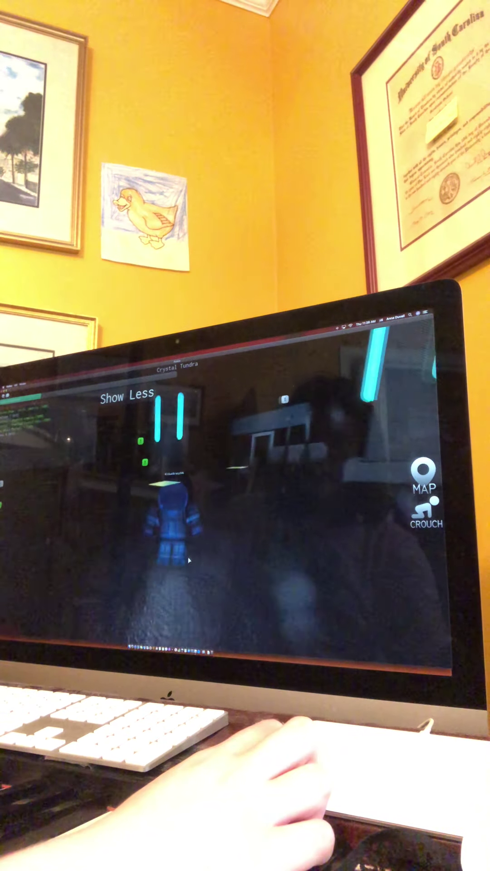
- Walk through the green computer room and corridors to the blue doorway
key(w)
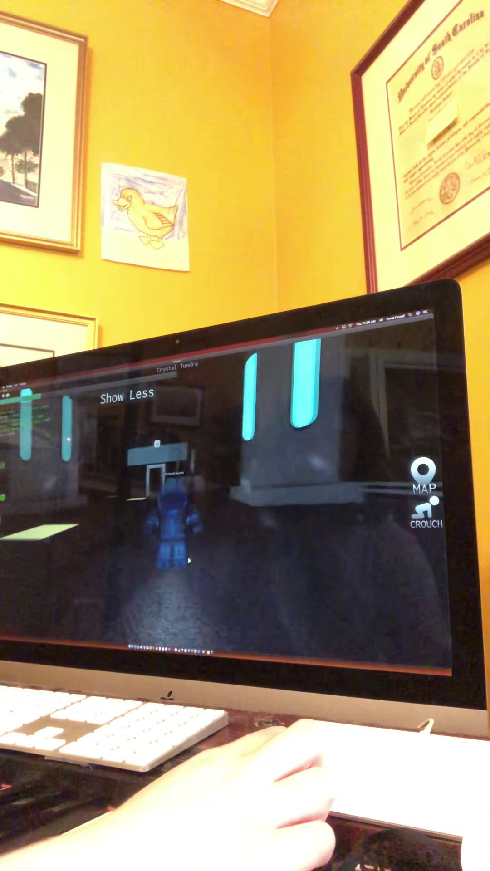
key(w)
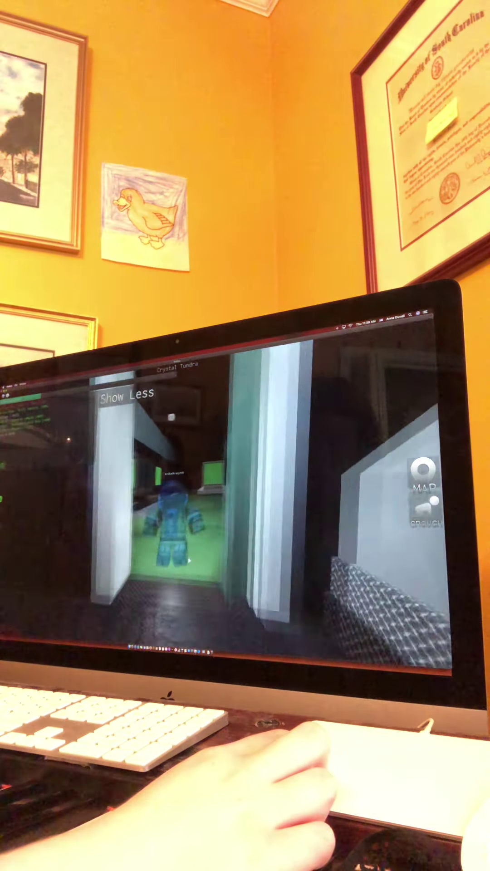
key(w)
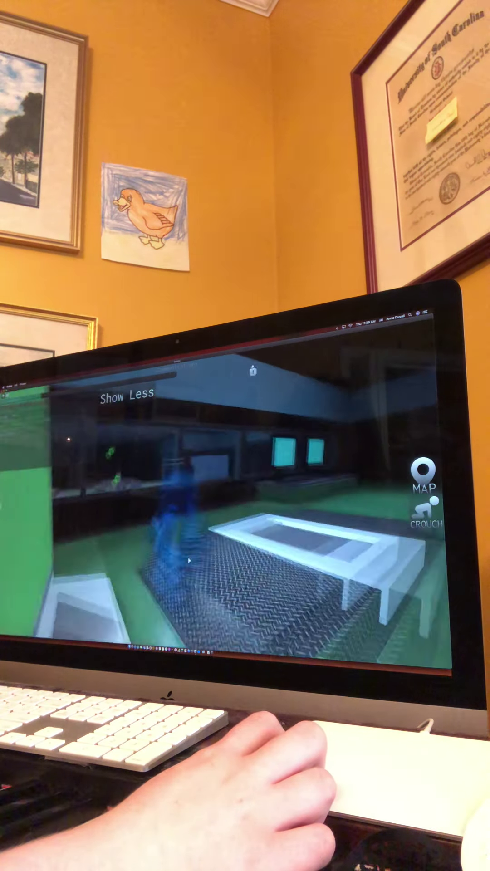
key(w)
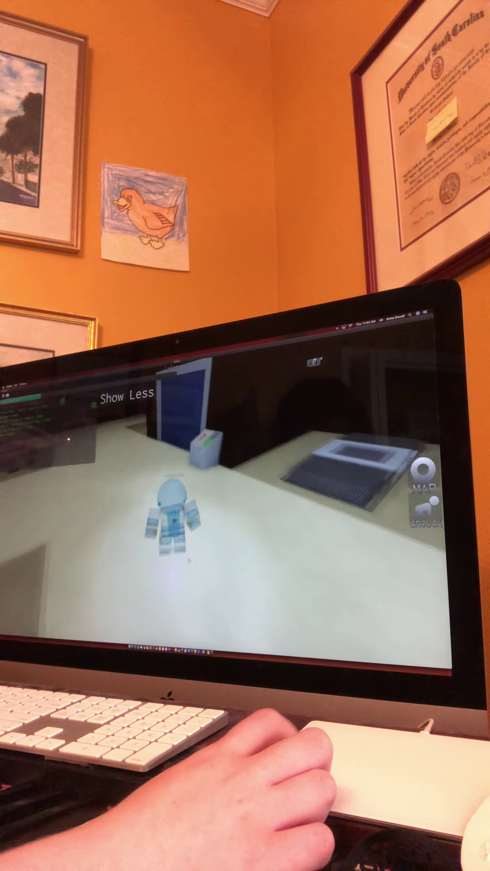
key(w)
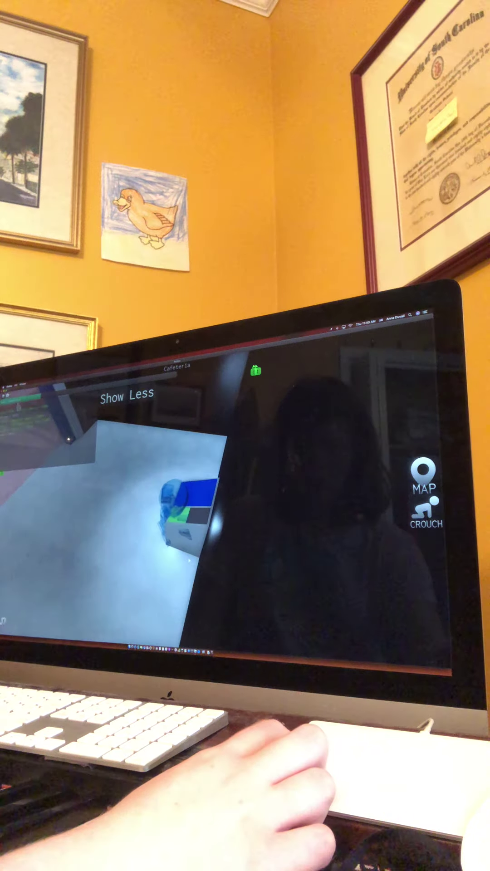
key(w)
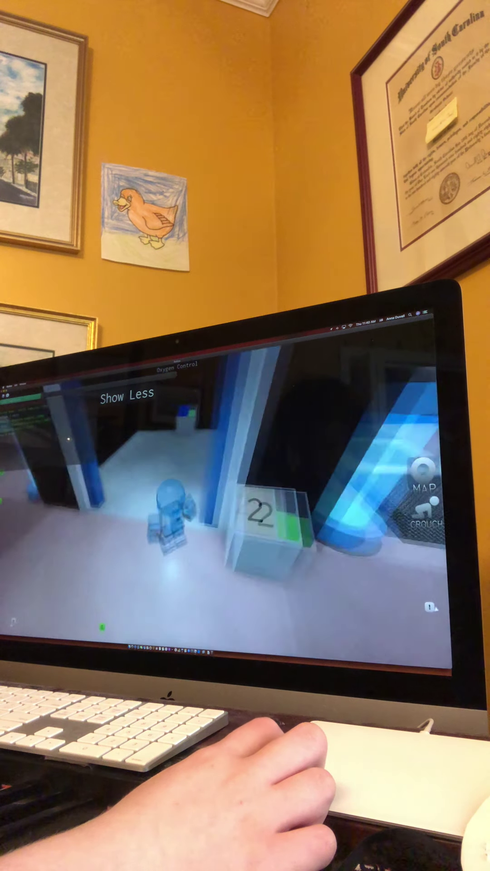
- Walk past the cafeteria tables and numbered-box desk into Oxygen Control
key(w)
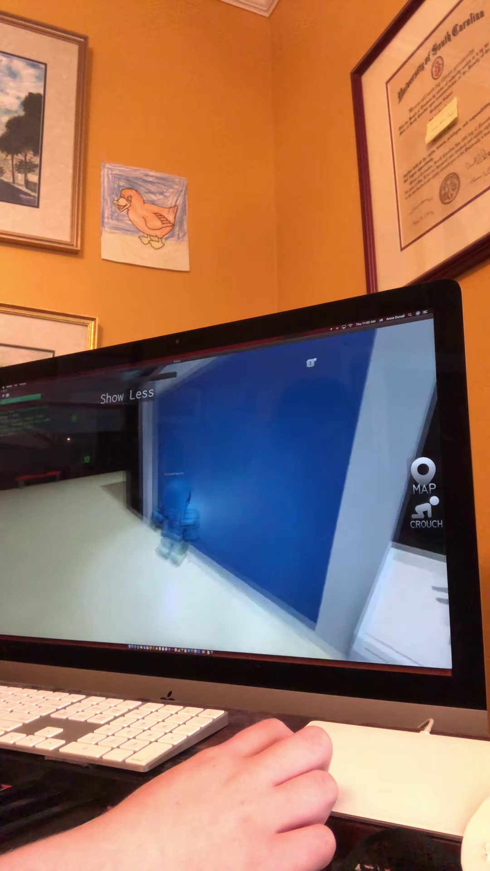
key(w)
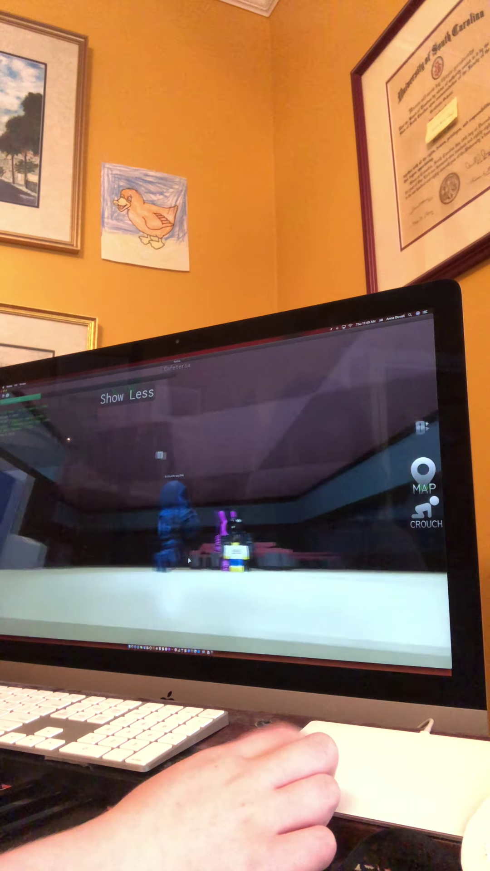
key(w)
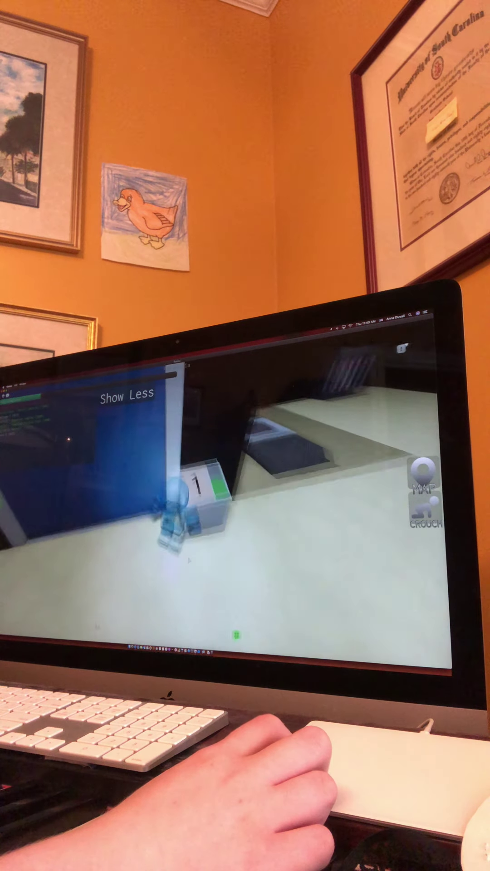
drag(272, 511, 170, 511)
key(w)
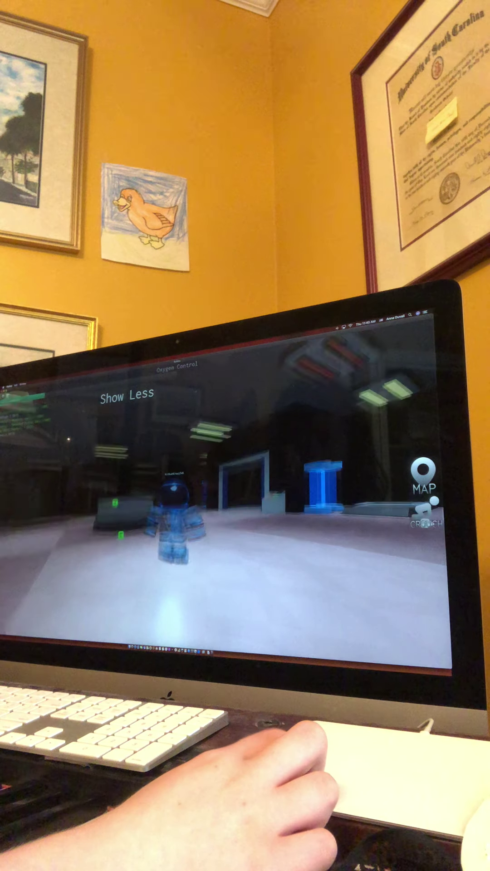
drag(307, 511, 170, 511)
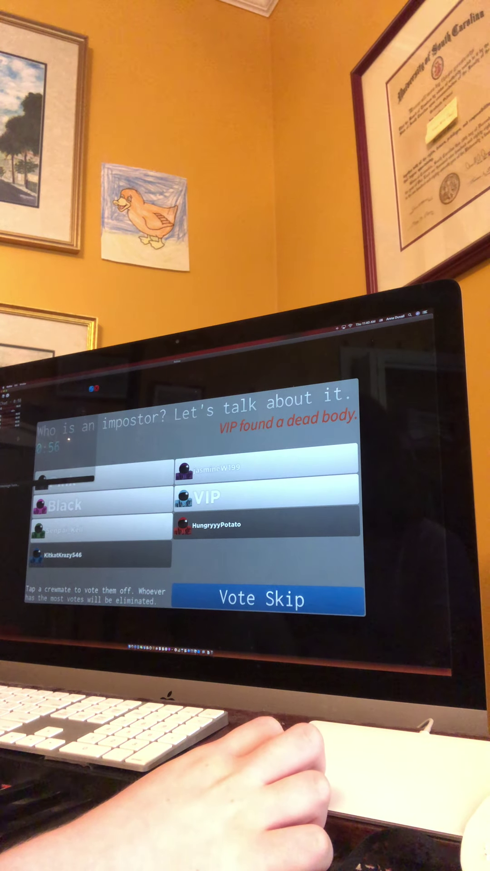
- Vote off a crewmate on the 'Who is an impostor?' screen
click(218, 469)
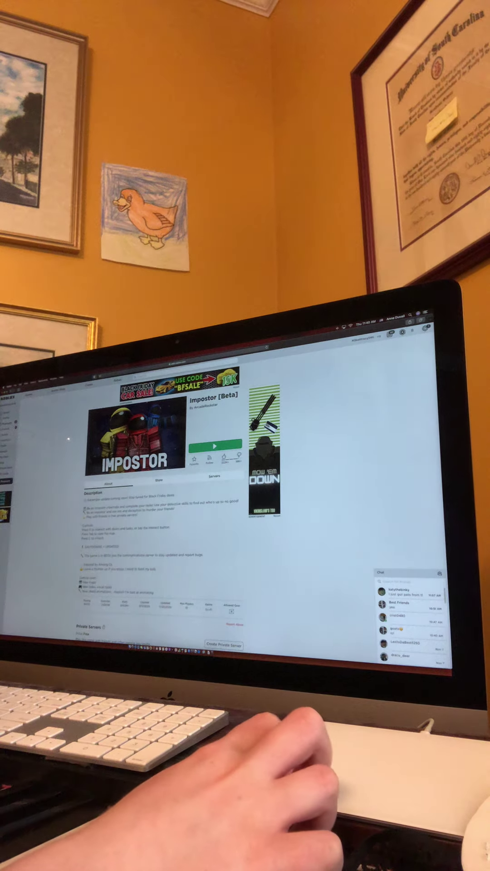
- Go to the Roblox home page and join a friend's Gacha Online game
click(69, 439)
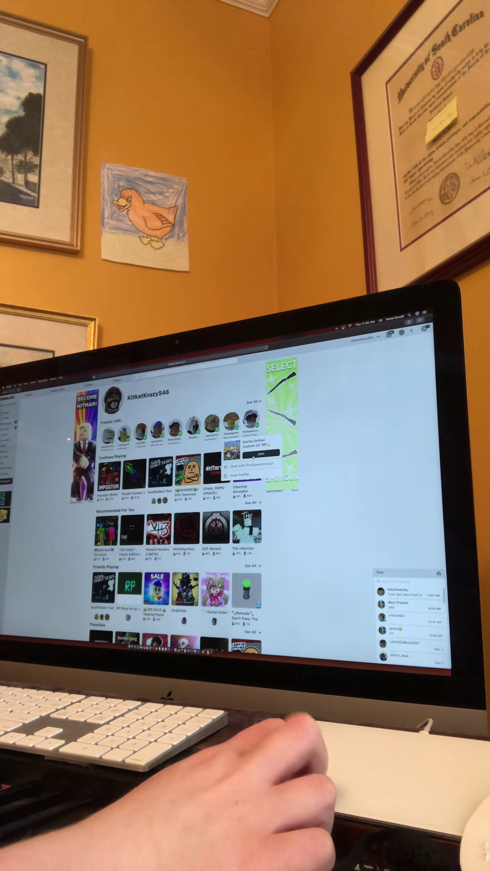
click(260, 455)
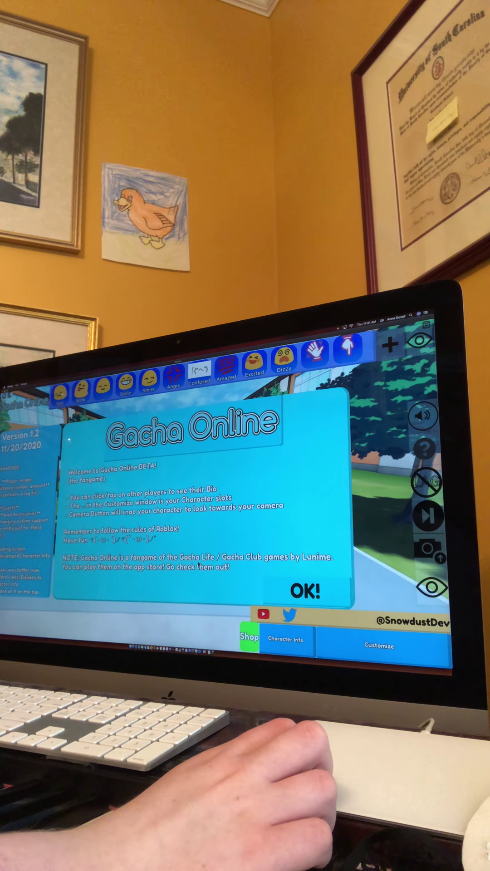
- Dismiss the welcome message and teleport to the corridor with the Classroom portal
click(269, 586)
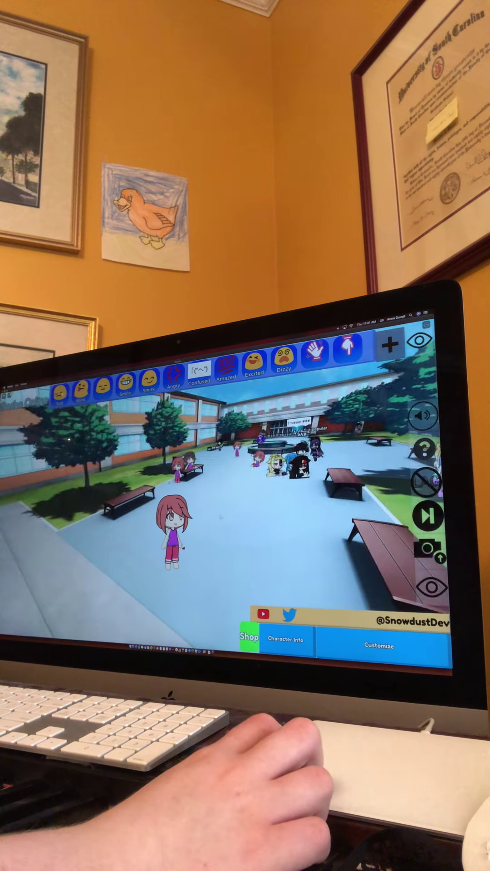
drag(222, 518, 287, 518)
mouse_move(223, 518)
mouse_down()
mouse_move(264, 484)
mouse_move(204, 485)
mouse_move(286, 485)
mouse_up()
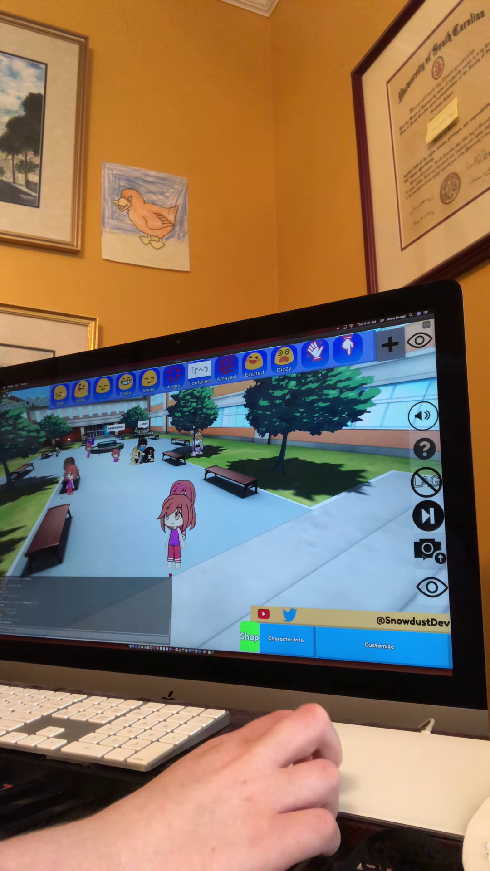
click(205, 382)
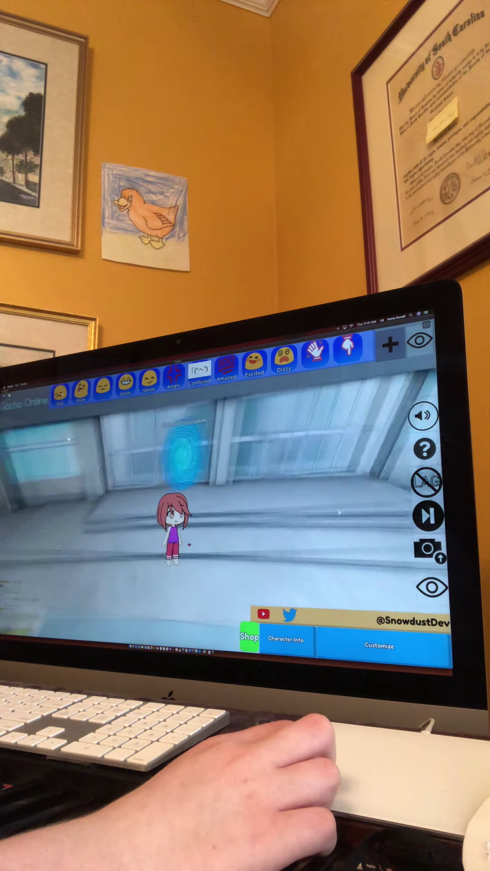
drag(286, 485, 170, 485)
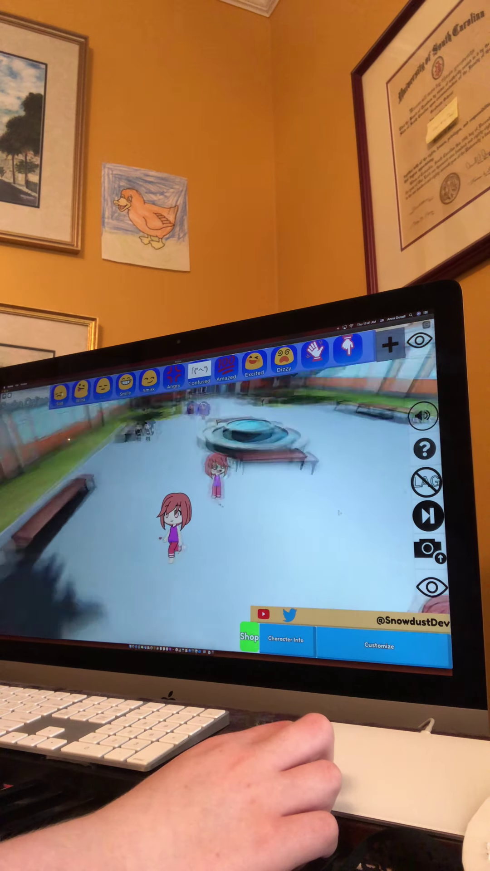
drag(286, 485, 171, 485)
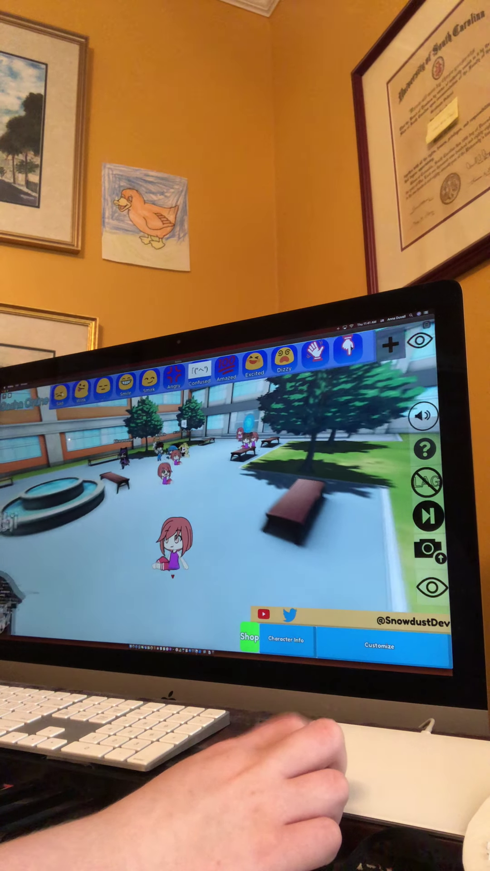
- Walk onto the plaza and orbit the camera toward the building, benches and trees
key(w)
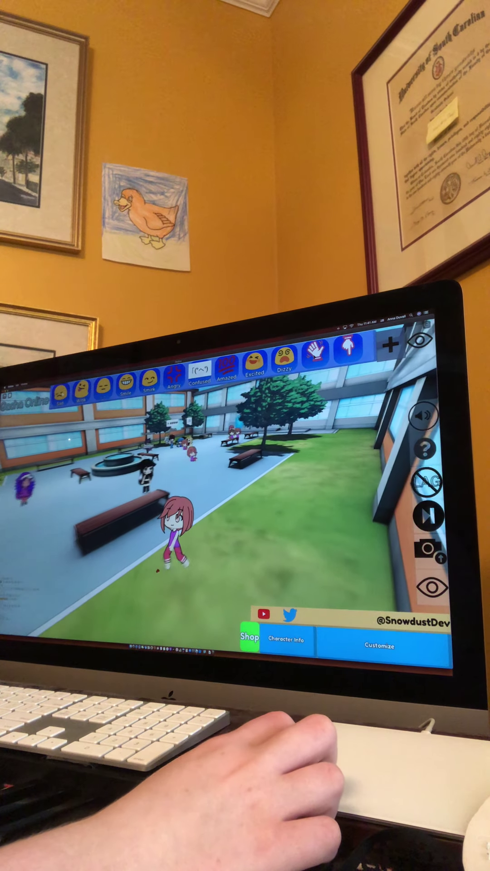
key(w)
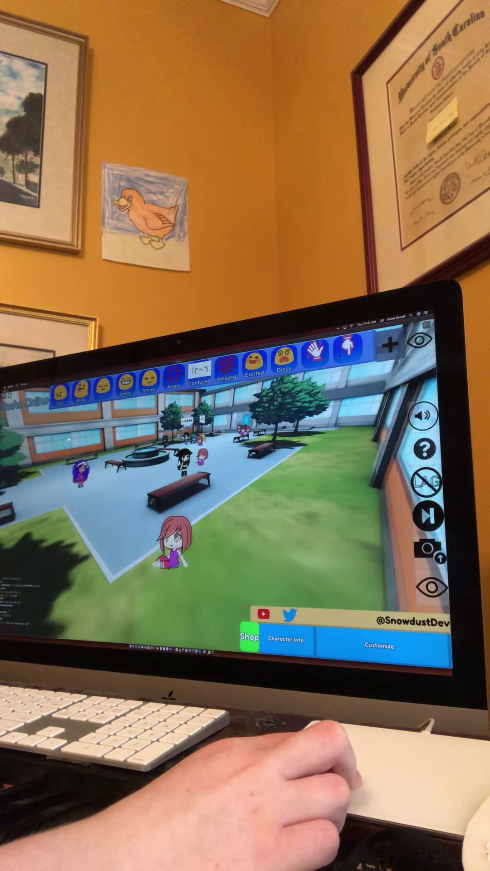
drag(307, 511, 136, 511)
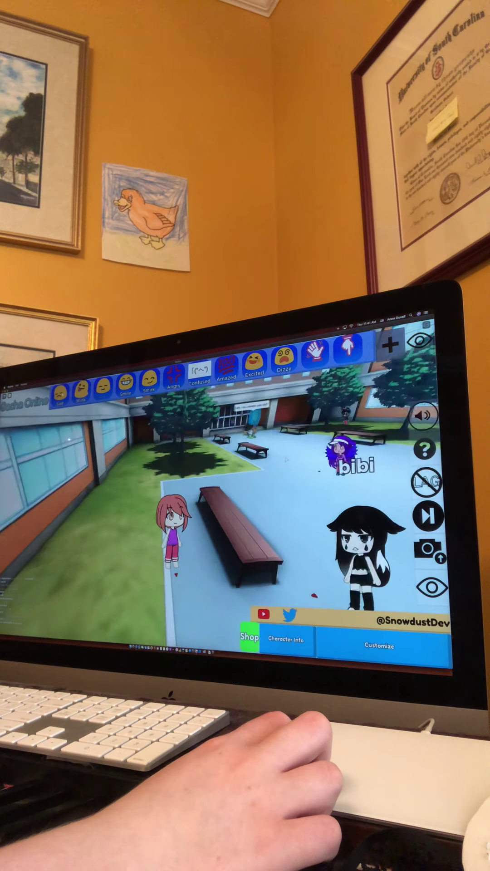
drag(307, 511, 170, 511)
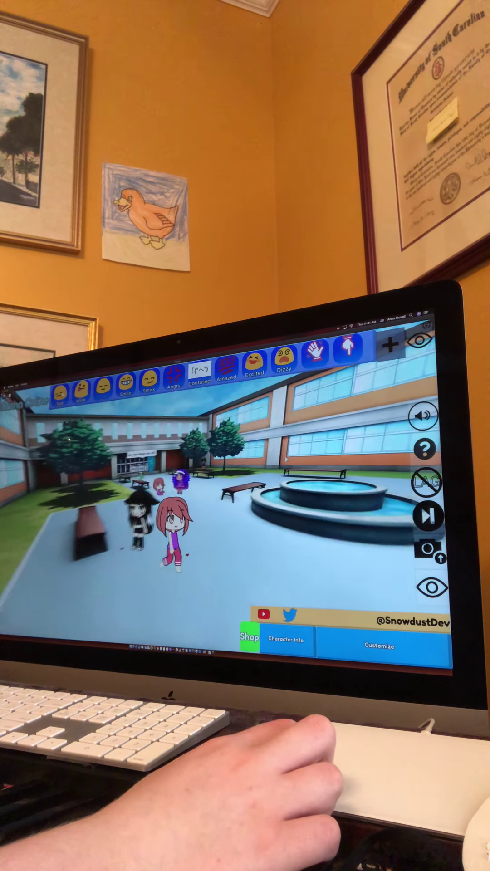
drag(307, 511, 171, 510)
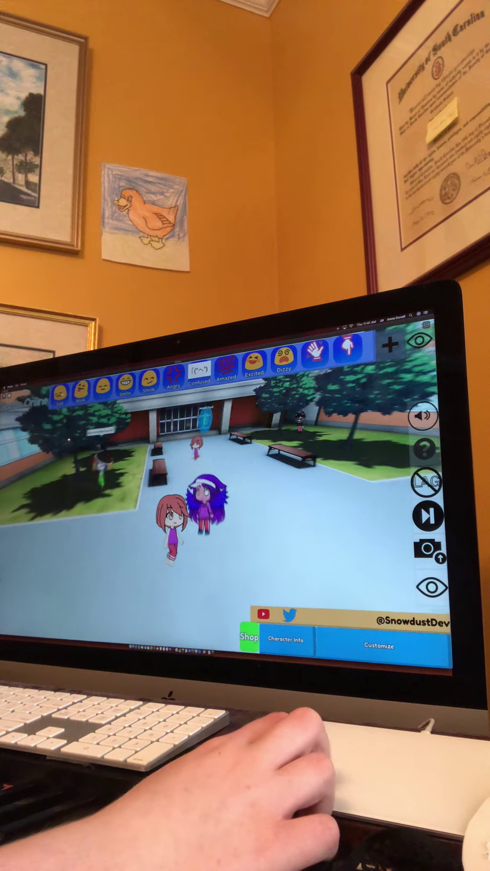
drag(306, 511, 204, 511)
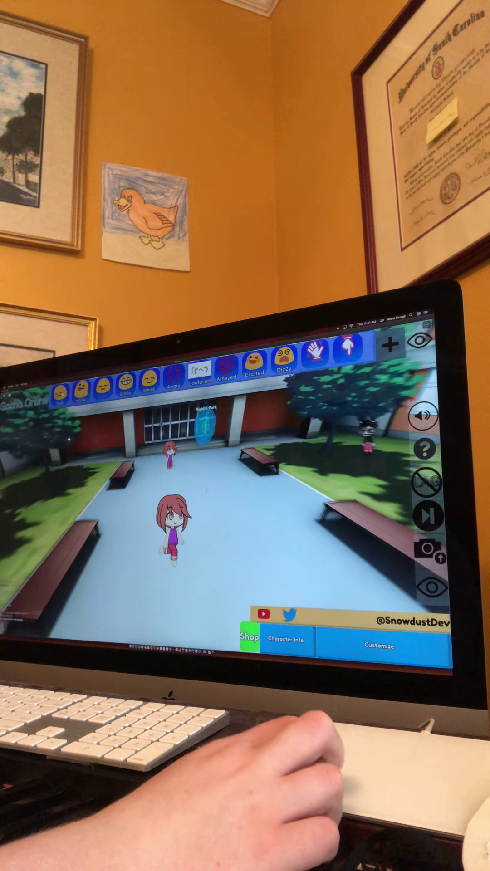
drag(307, 510, 170, 511)
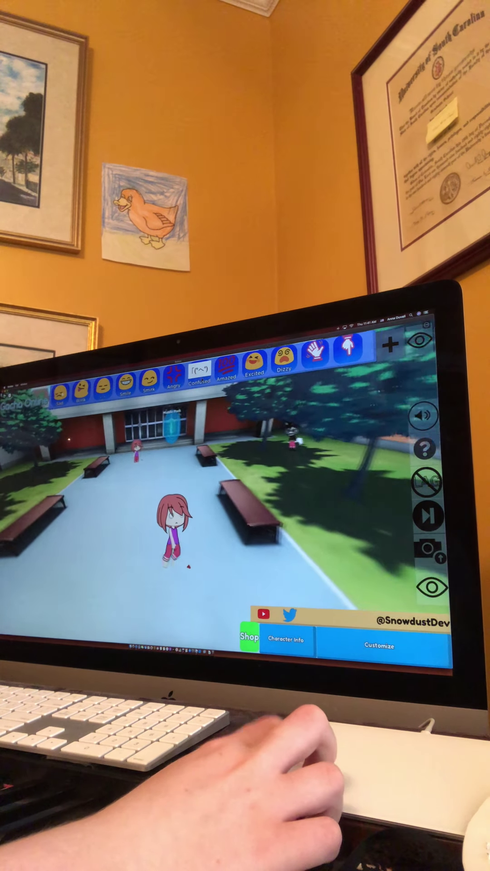
drag(306, 510, 171, 510)
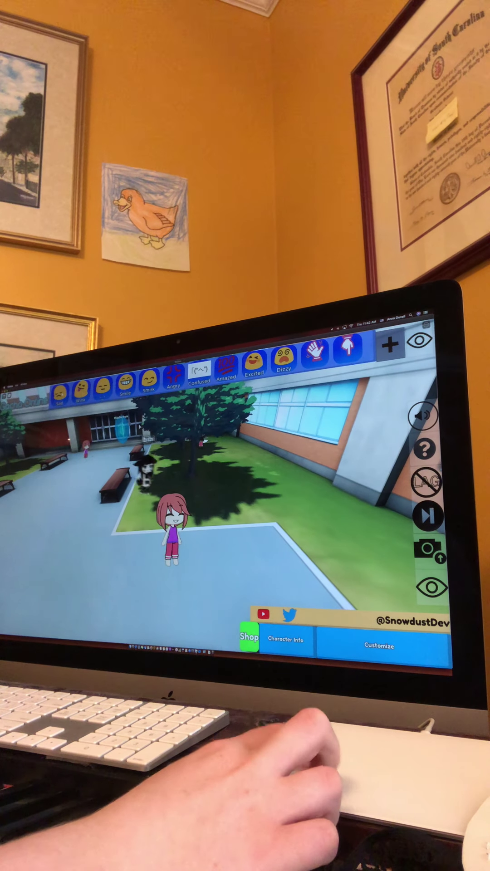
- View the fountain from above, then open the settings mini-tutorial from the + menu
drag(250, 459, 102, 464)
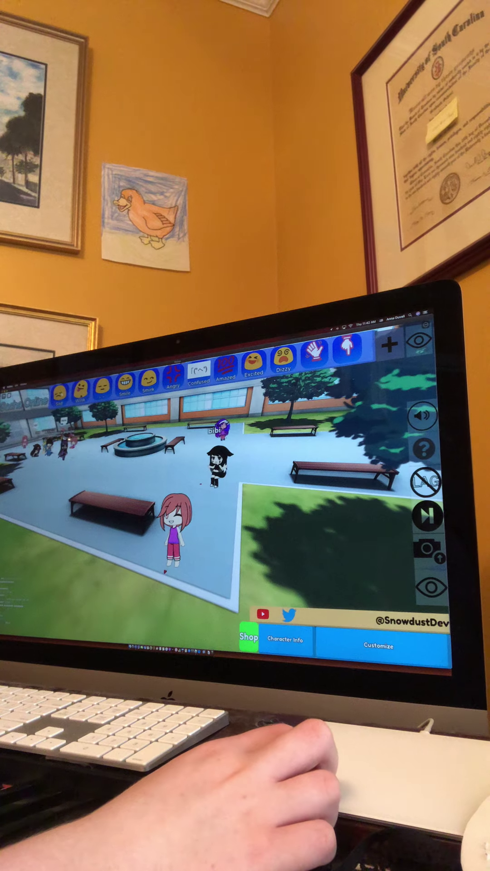
drag(272, 477, 170, 518)
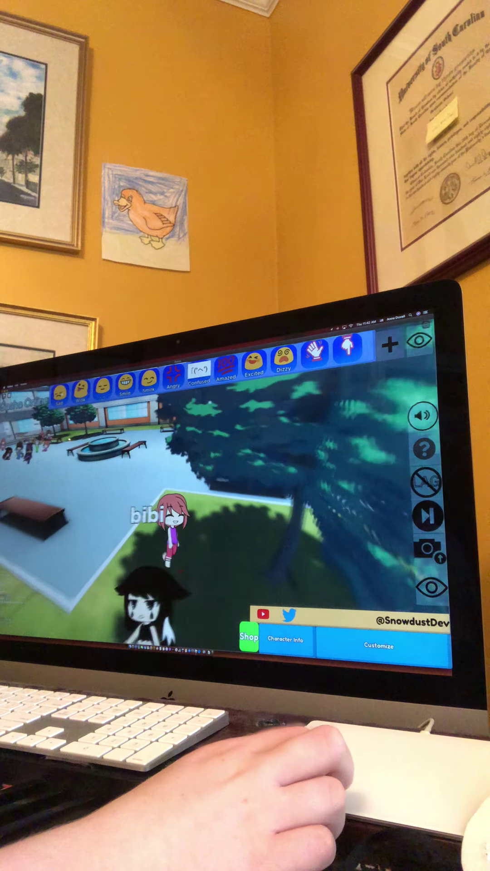
drag(273, 490, 170, 443)
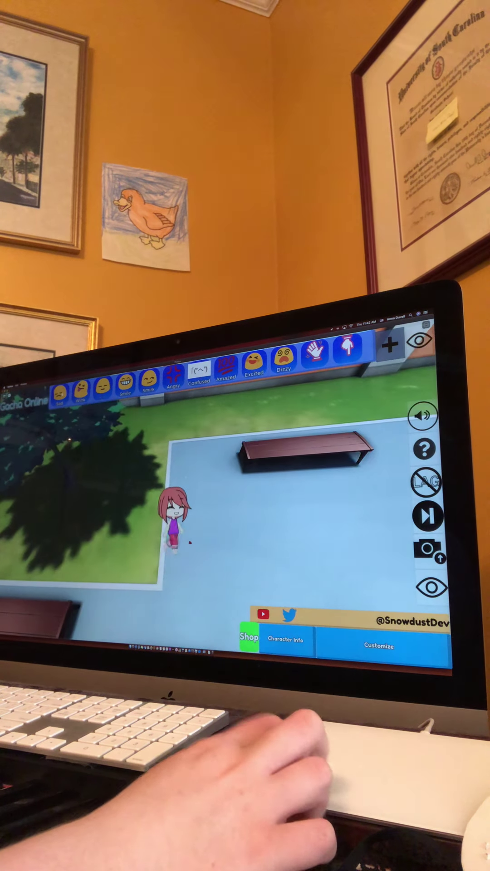
click(389, 346)
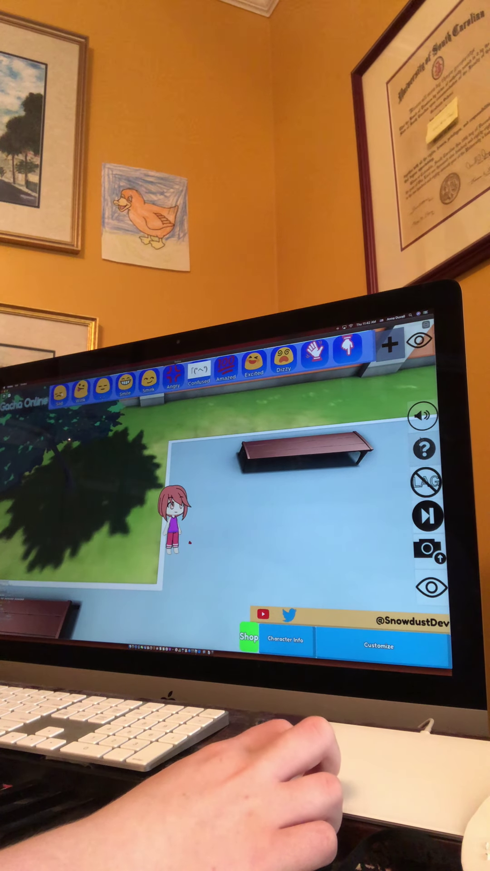
click(423, 449)
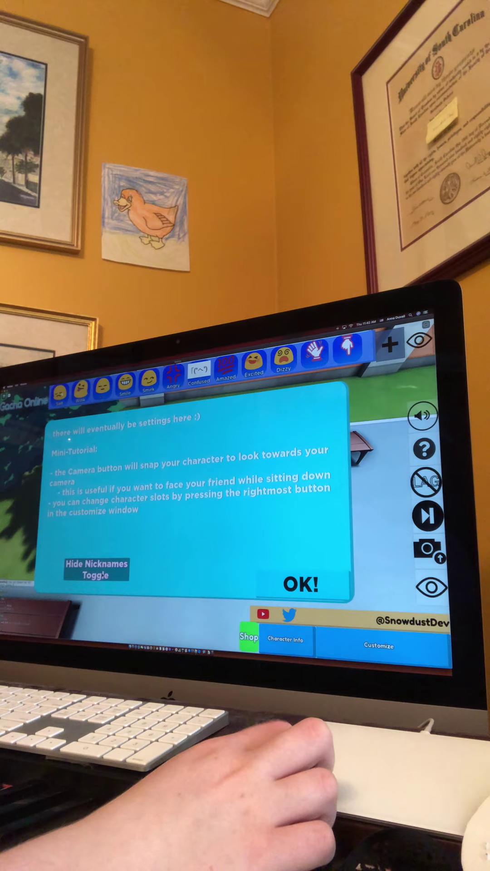
- Dismiss the mini-tutorial and look around the courtyard toward the school building
click(300, 584)
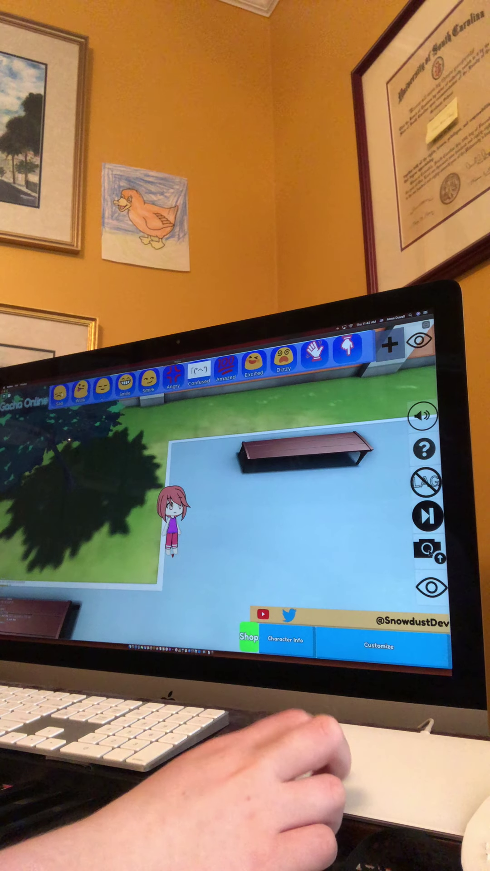
mouse_move(237, 478)
mouse_down()
mouse_move(236, 517)
mouse_move(236, 479)
mouse_up()
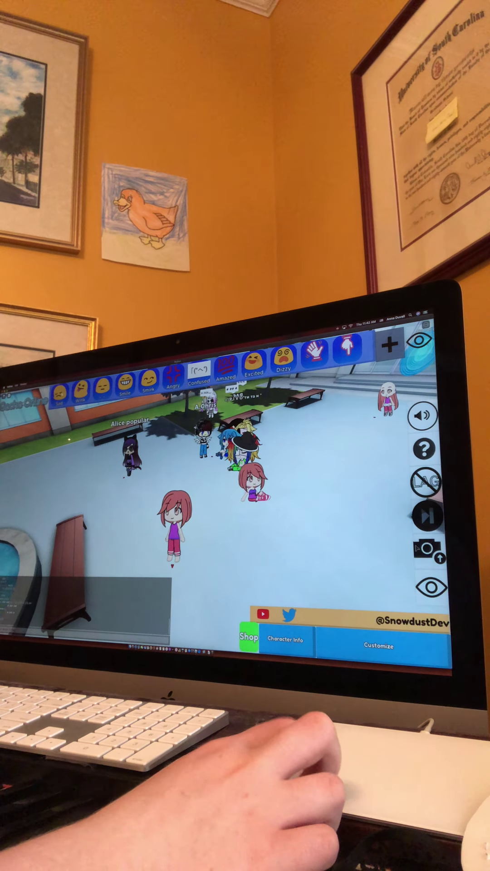
drag(278, 513, 204, 504)
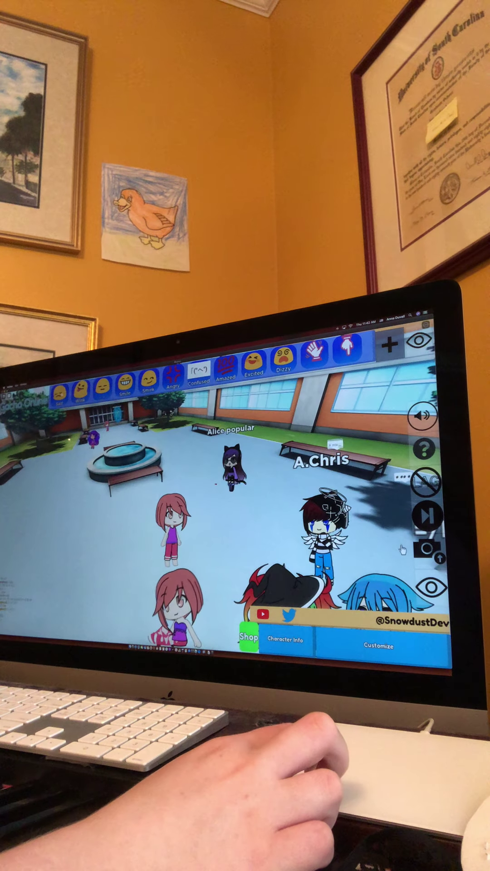
drag(278, 513, 260, 536)
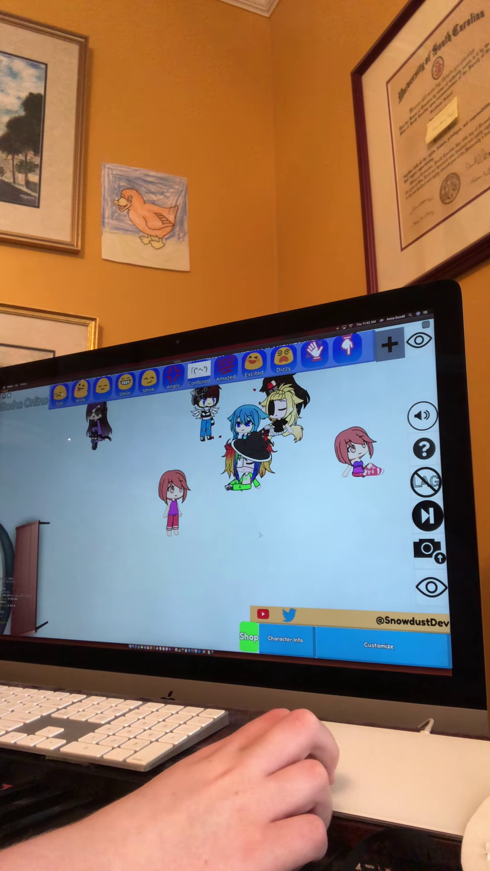
drag(261, 536, 260, 477)
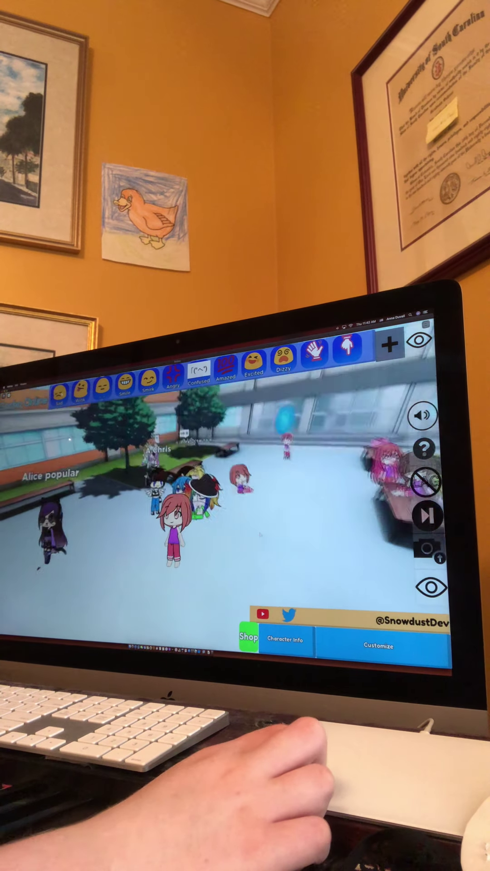
key(d)
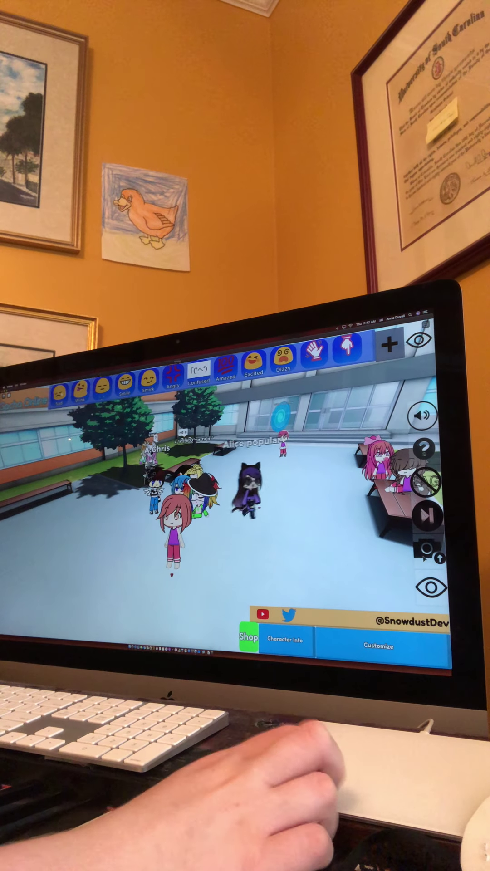
- Orbit the camera around the group of players, ending with a view from above
drag(278, 513, 279, 513)
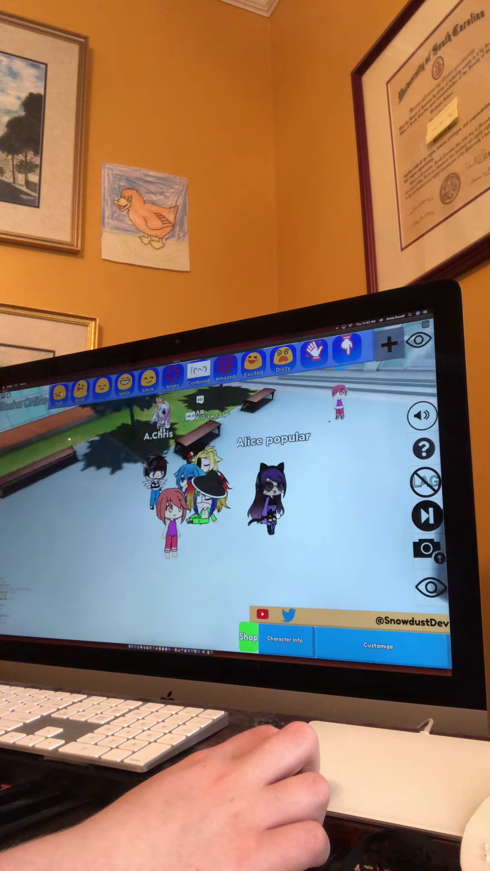
mouse_move(278, 513)
mouse_down()
mouse_move(277, 469)
mouse_move(205, 503)
mouse_up()
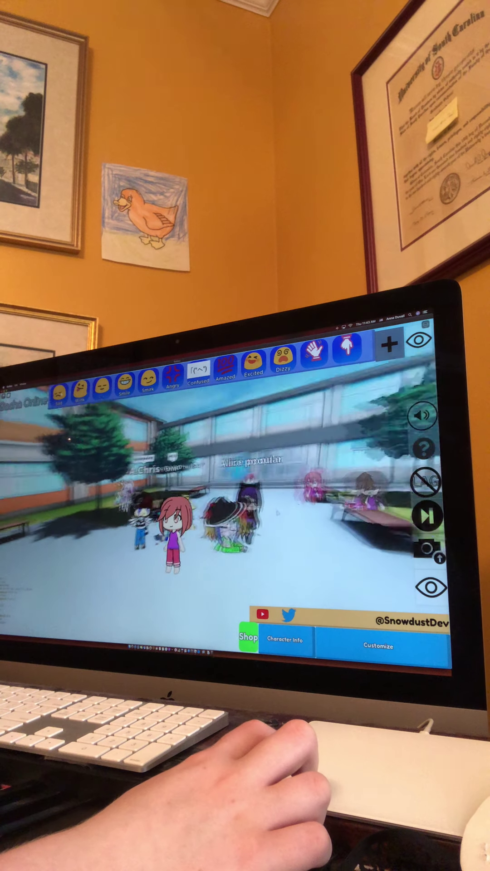
drag(278, 513, 233, 541)
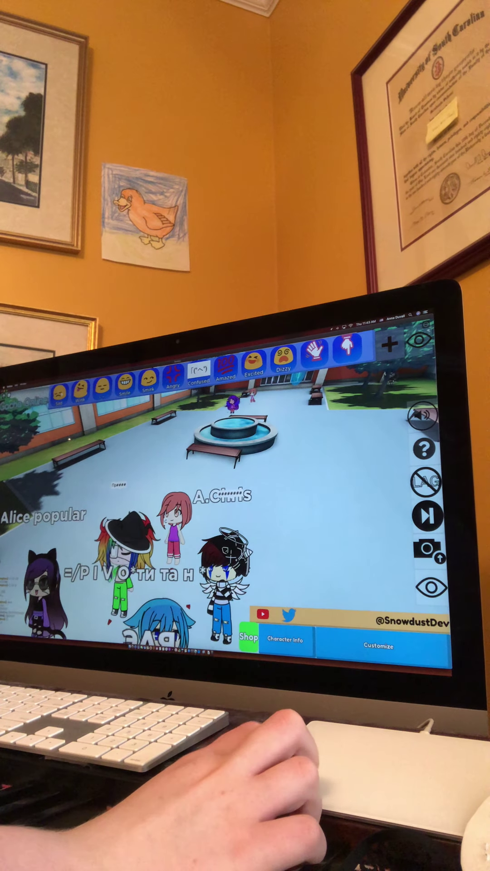
drag(205, 510, 307, 511)
drag(239, 511, 238, 443)
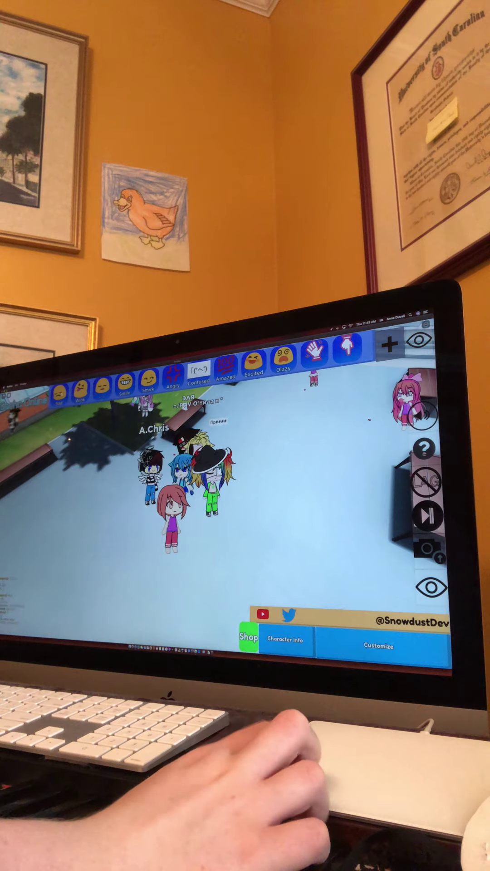
- Follow the character past the fountain toward the building and into the blue portal
mouse_move(239, 443)
mouse_down()
mouse_move(238, 490)
mouse_move(306, 476)
mouse_up()
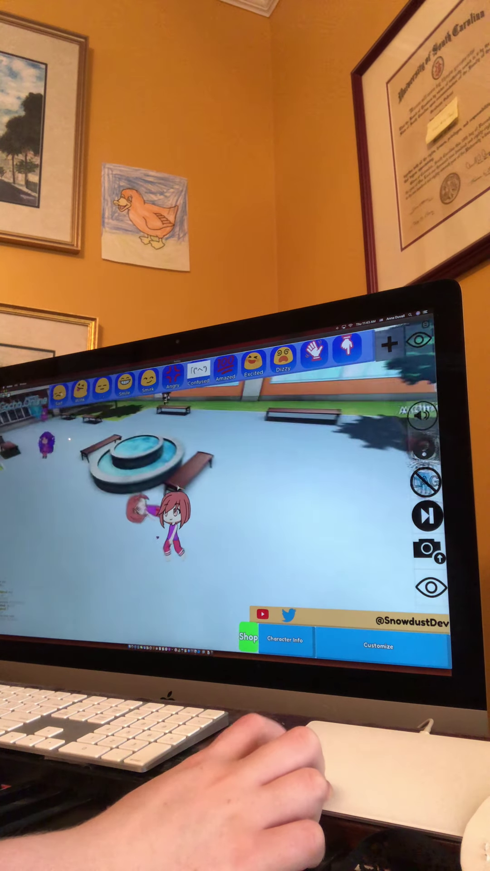
drag(239, 511, 306, 476)
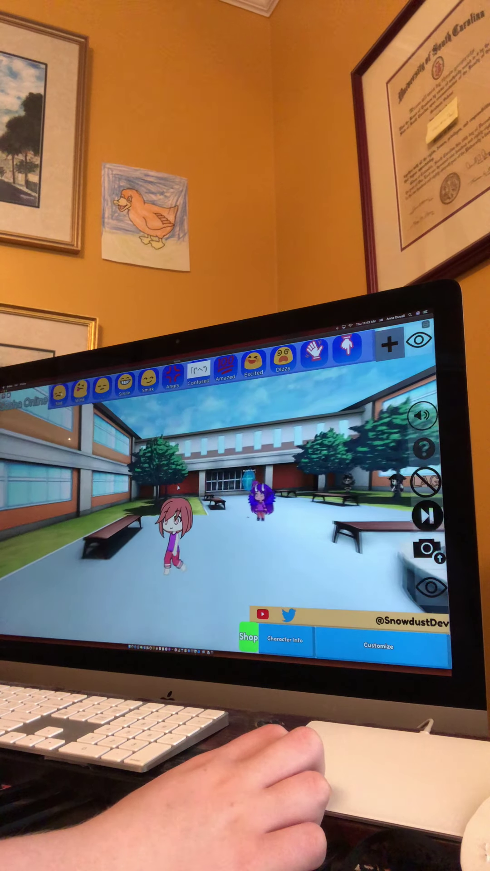
drag(177, 489, 272, 491)
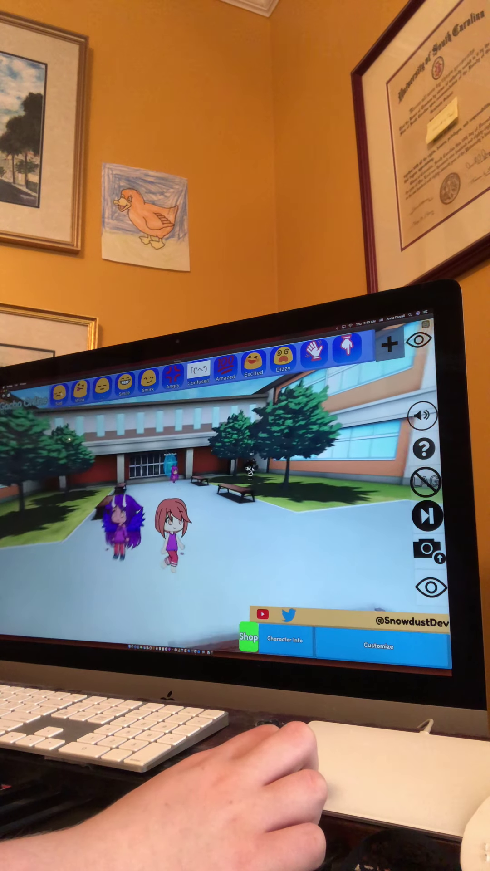
drag(204, 490, 286, 490)
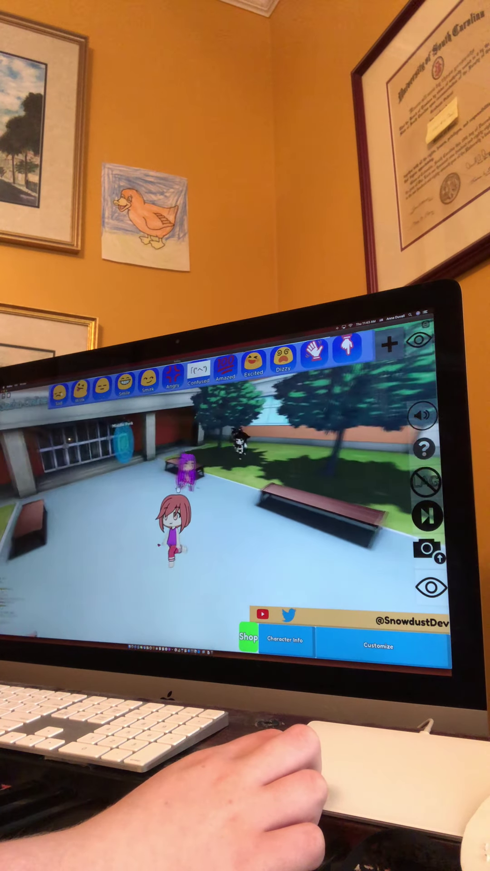
drag(204, 490, 286, 477)
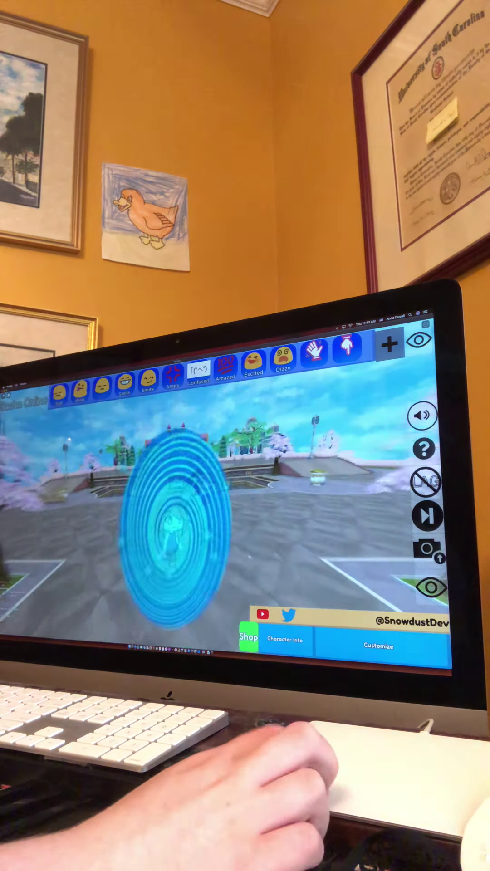
- In Customize, open the face category's Eyes style grid
click(378, 645)
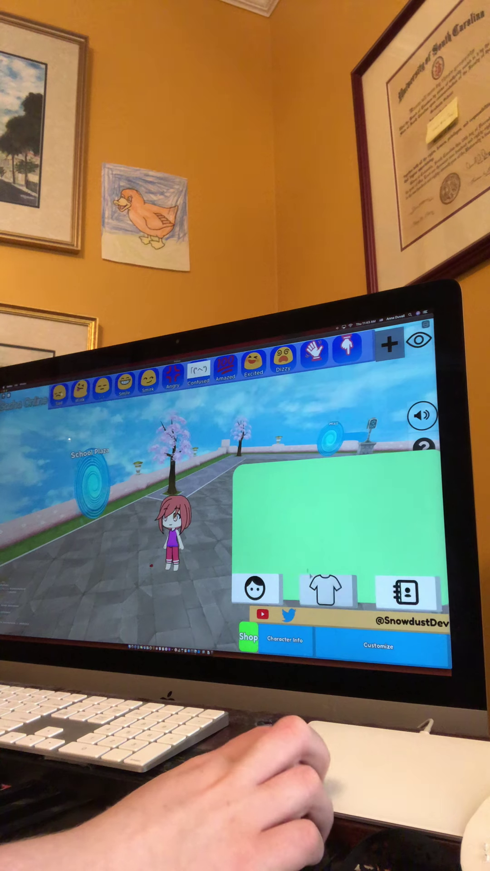
click(257, 588)
click(301, 520)
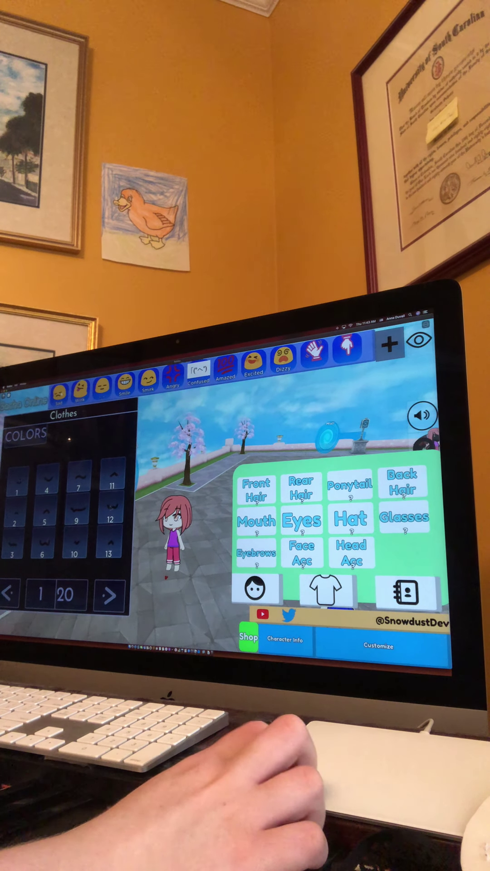
- Browse the eyebrow, face accessory and head accessory style options
click(256, 553)
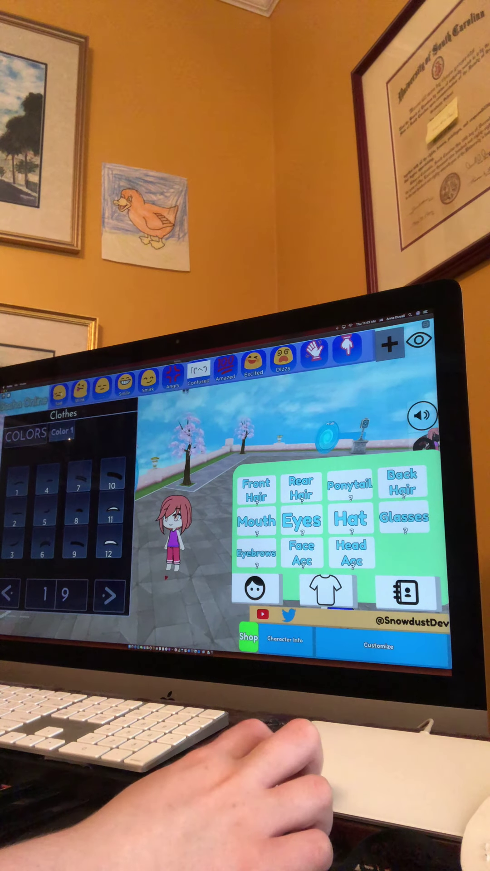
click(302, 553)
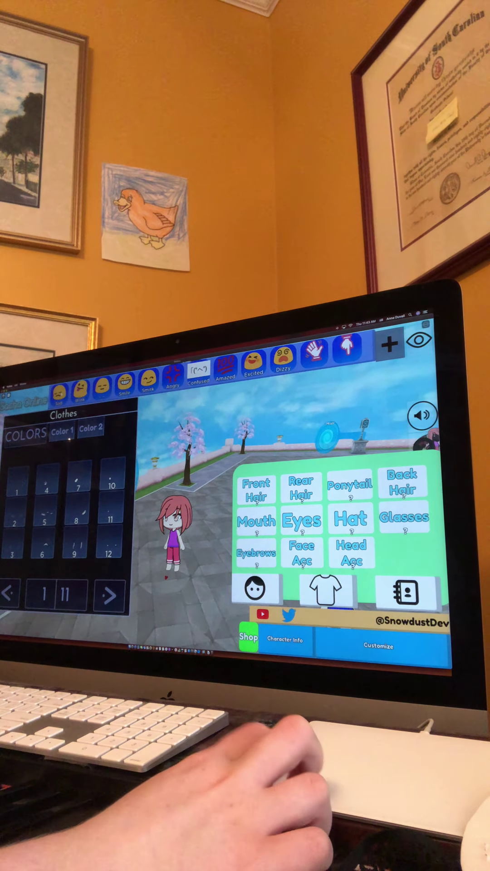
click(352, 552)
click(302, 520)
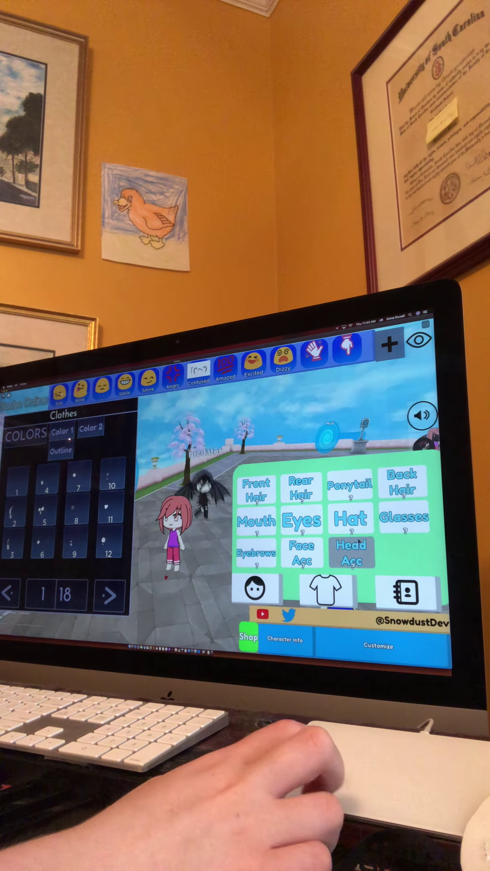
- Page through the front hair and ponytail styles to the second ponytail page
click(350, 485)
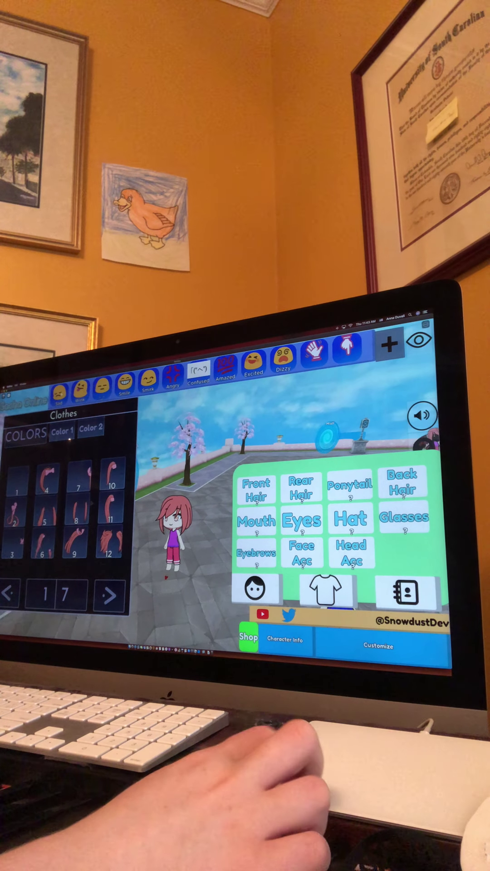
click(256, 552)
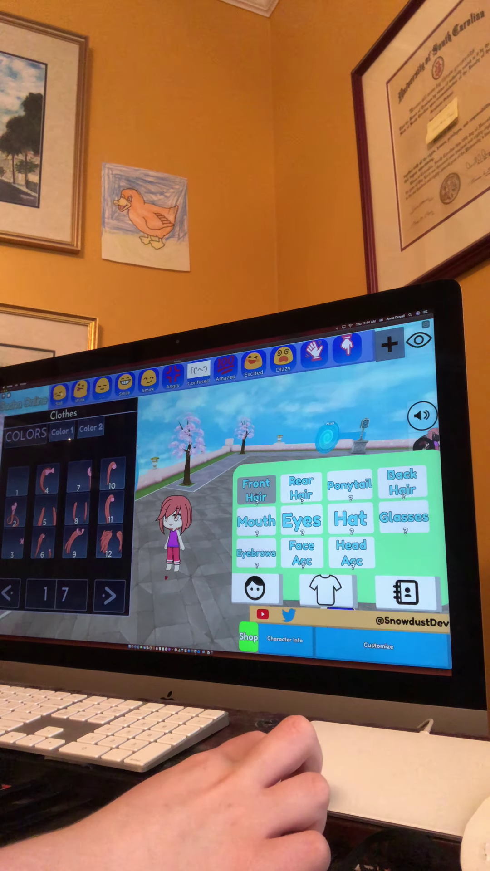
click(256, 490)
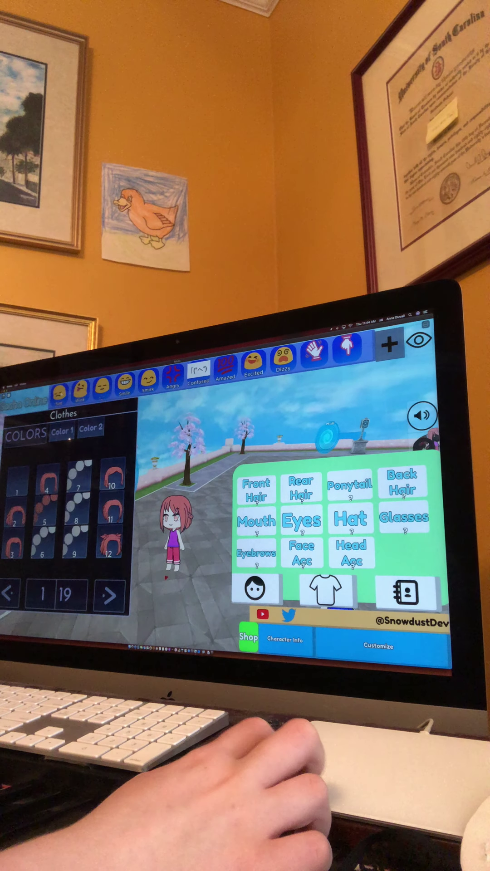
click(109, 594)
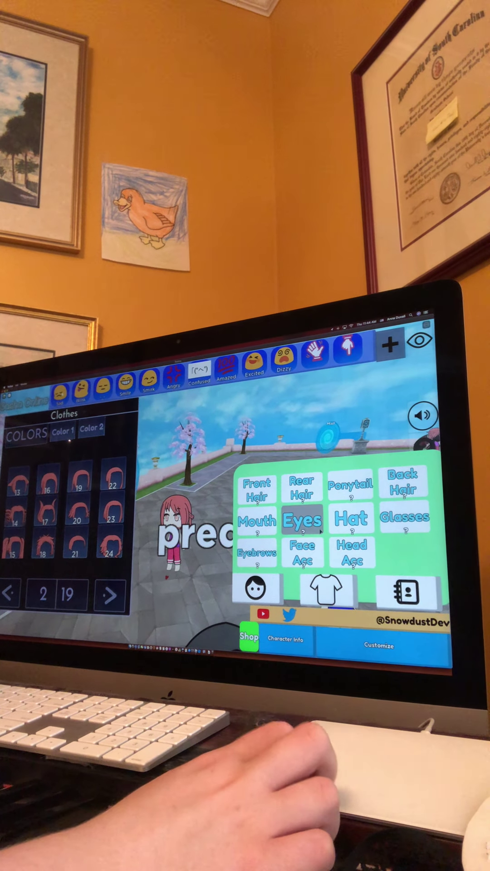
click(350, 485)
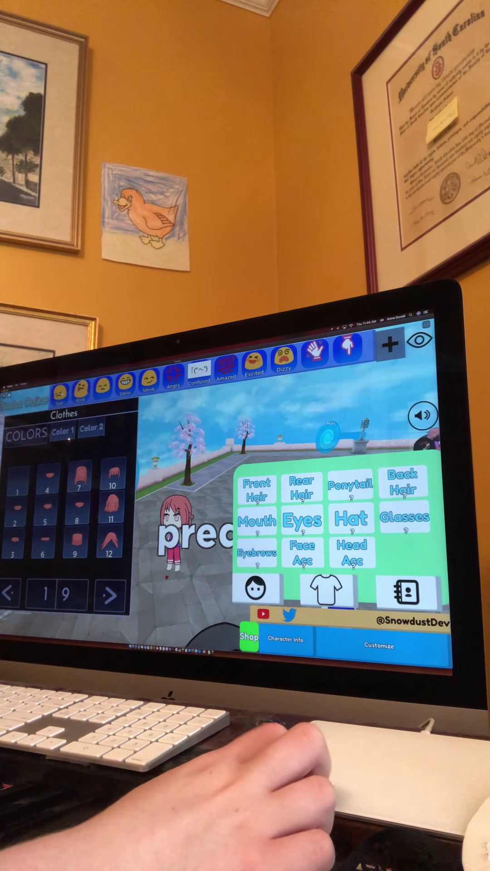
click(110, 594)
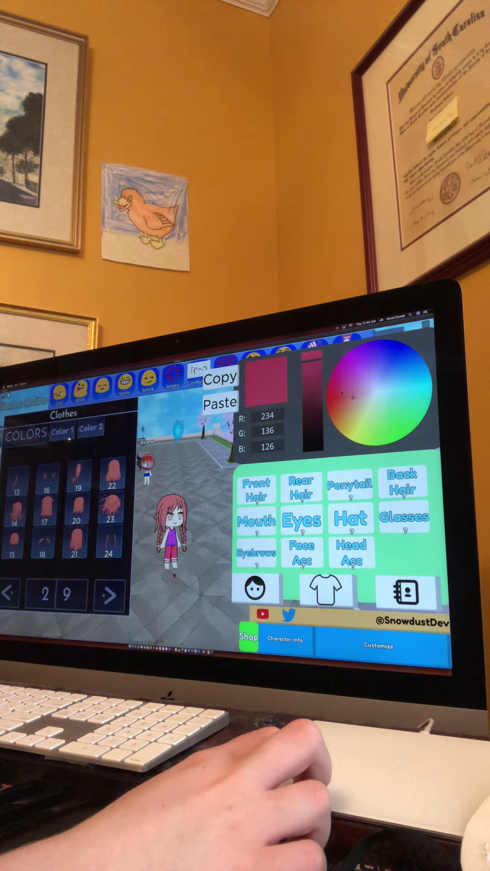
- Colour the ponytails bright red (234, 2, 17)
drag(317, 410, 325, 397)
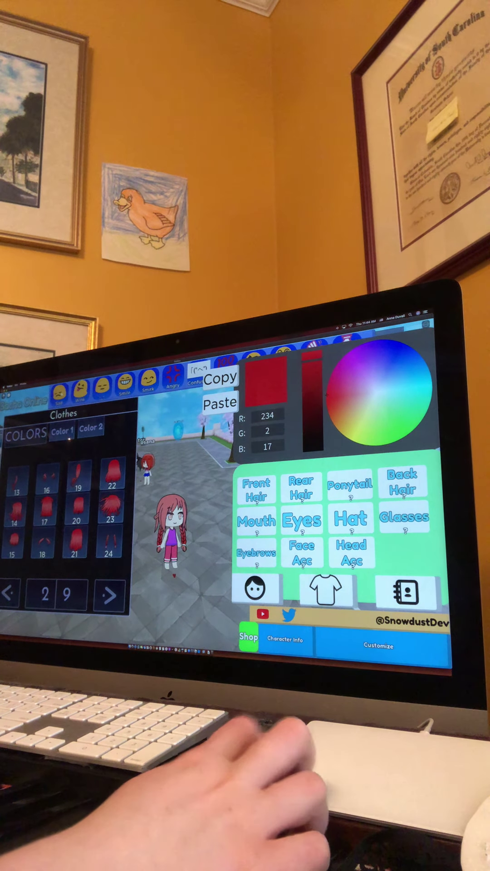
click(353, 397)
drag(350, 397, 330, 412)
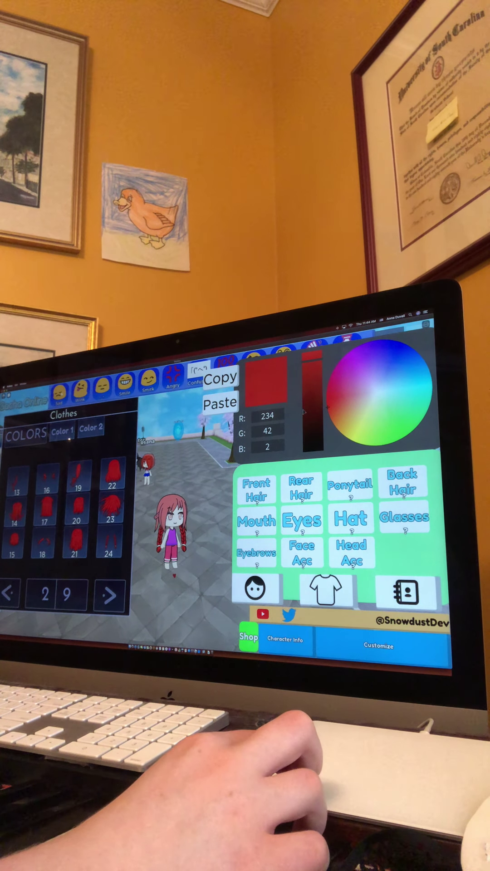
drag(304, 419, 308, 424)
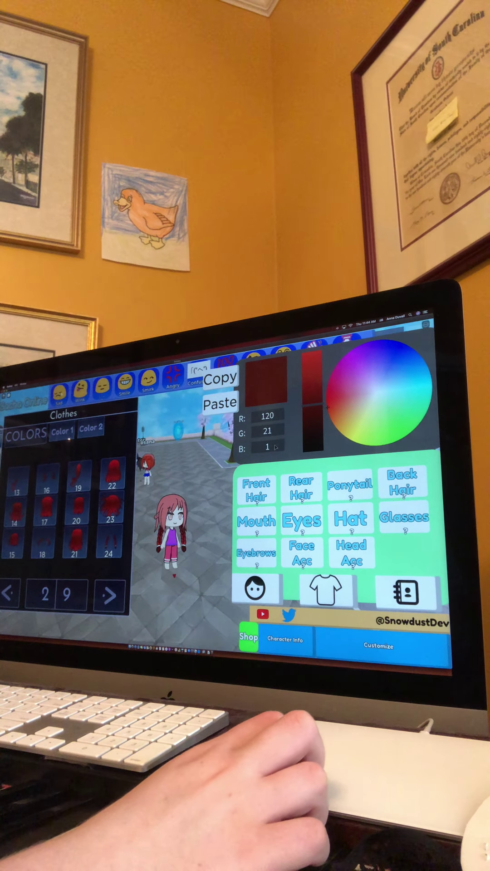
click(329, 405)
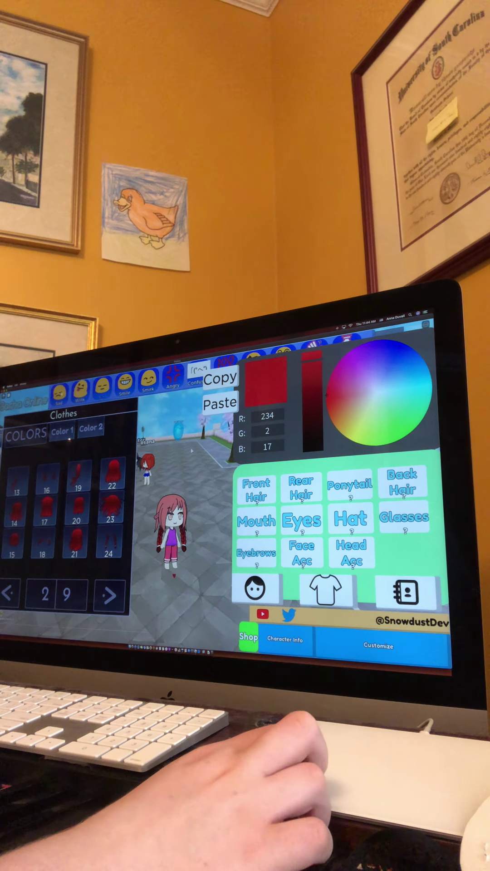
- Open the front hair and back hair colour editors
click(257, 489)
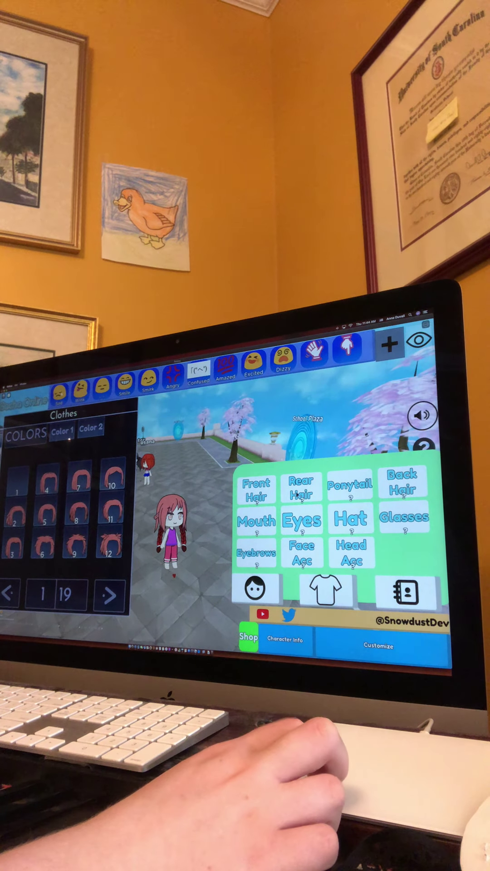
click(257, 489)
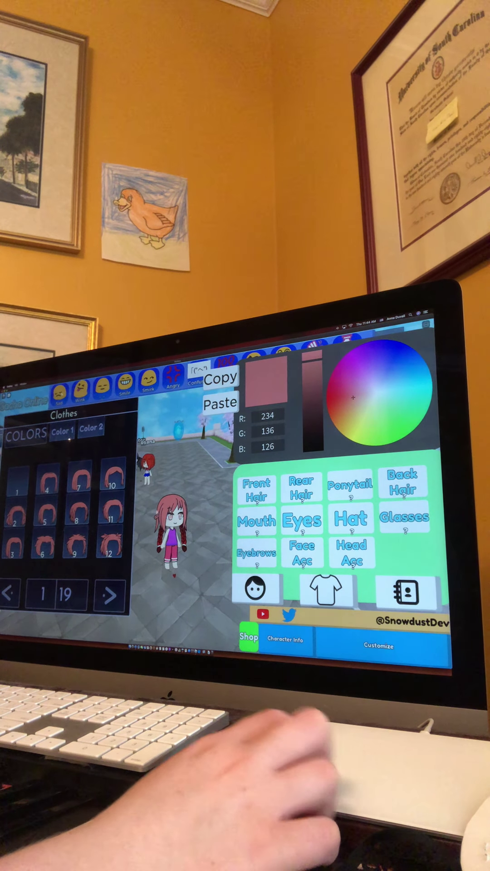
click(404, 483)
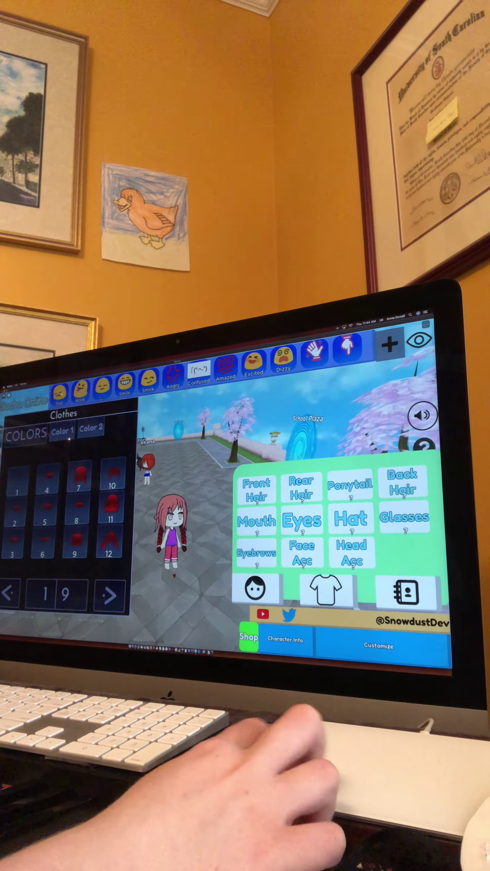
click(302, 489)
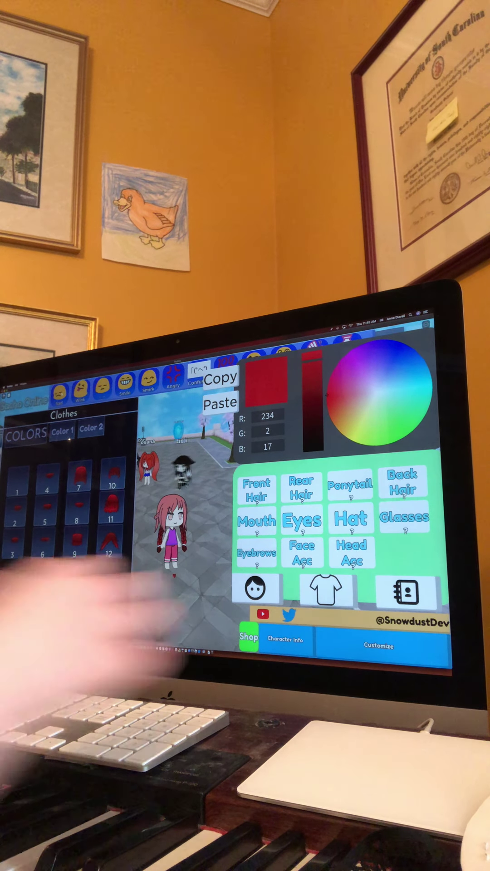
- Keep the back hair bright red after trying dark red, then open the rear hair colour editor
click(313, 409)
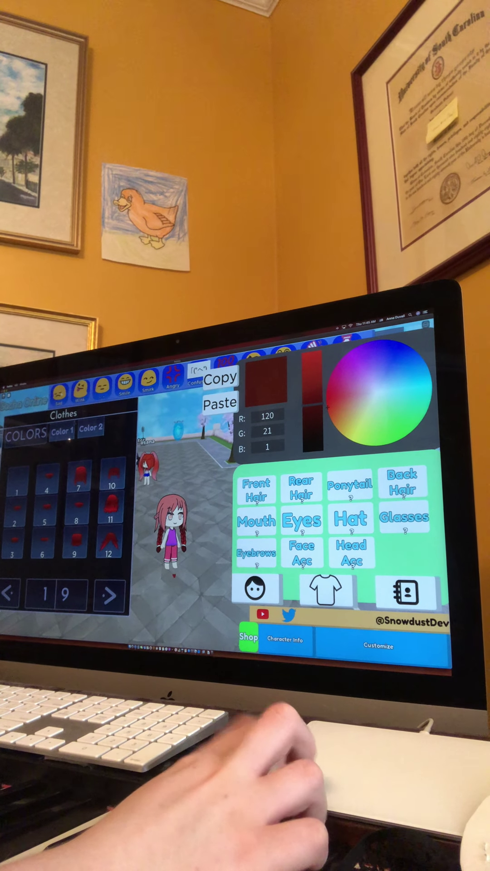
click(401, 371)
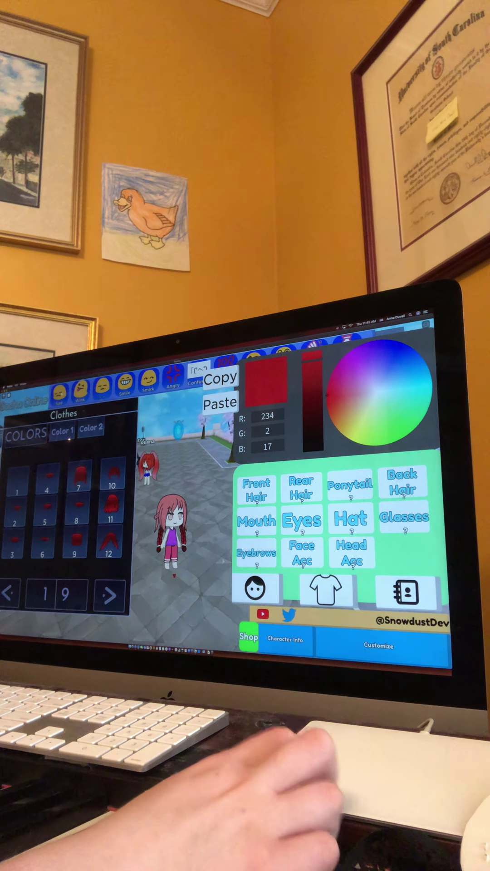
click(302, 488)
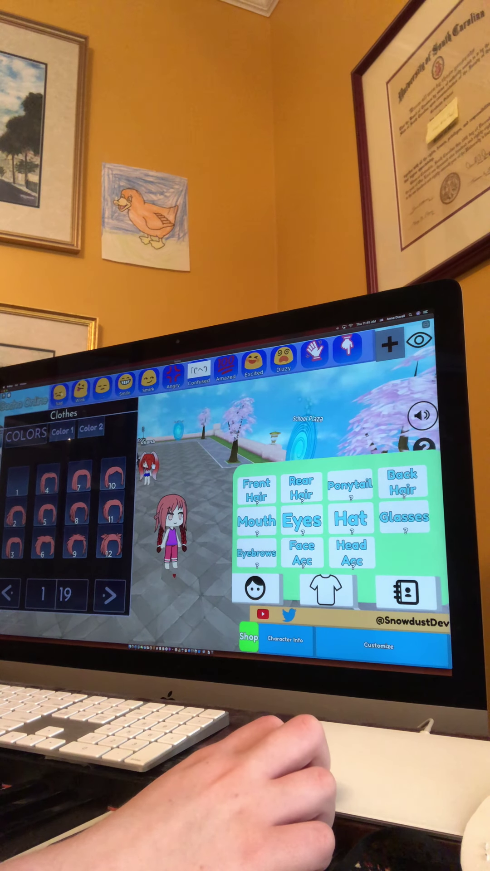
click(62, 431)
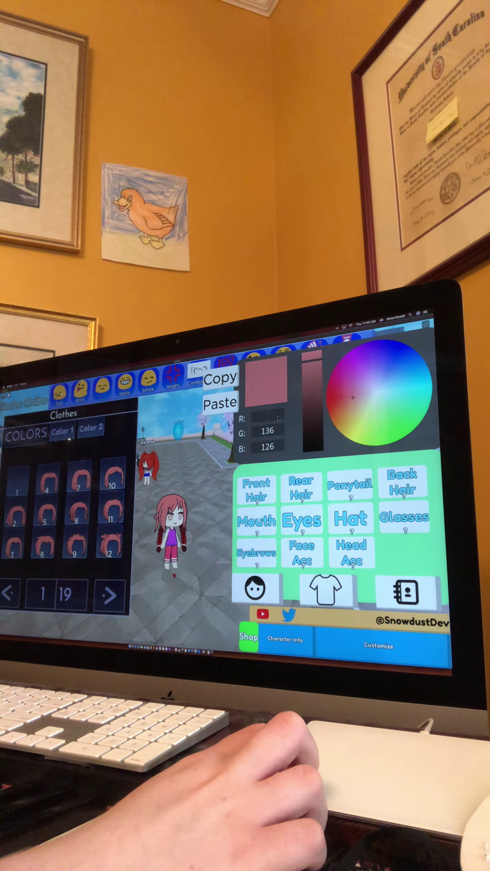
- Set the rear hair's first colour to red with green 2 and blue 17
key(Tab)
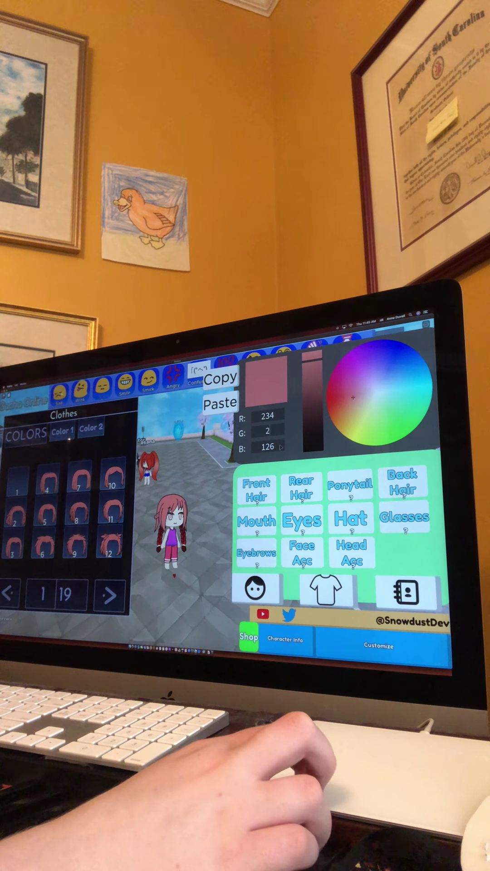
key(Tab)
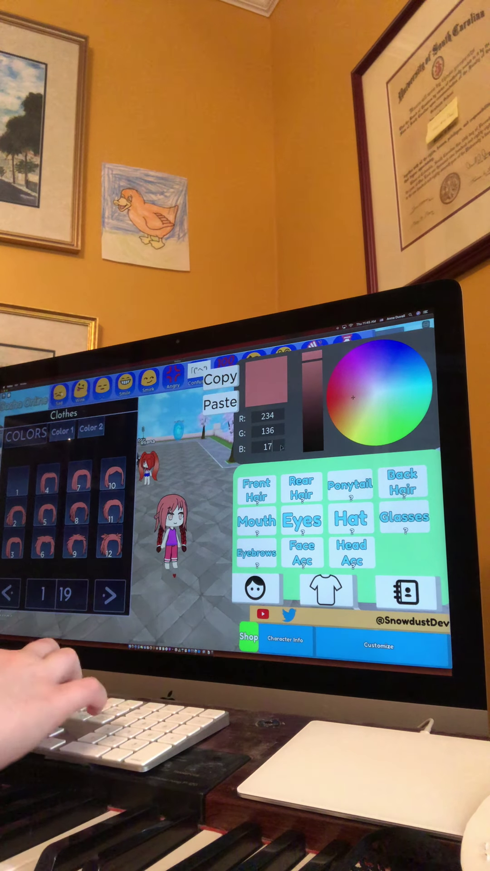
text(176)
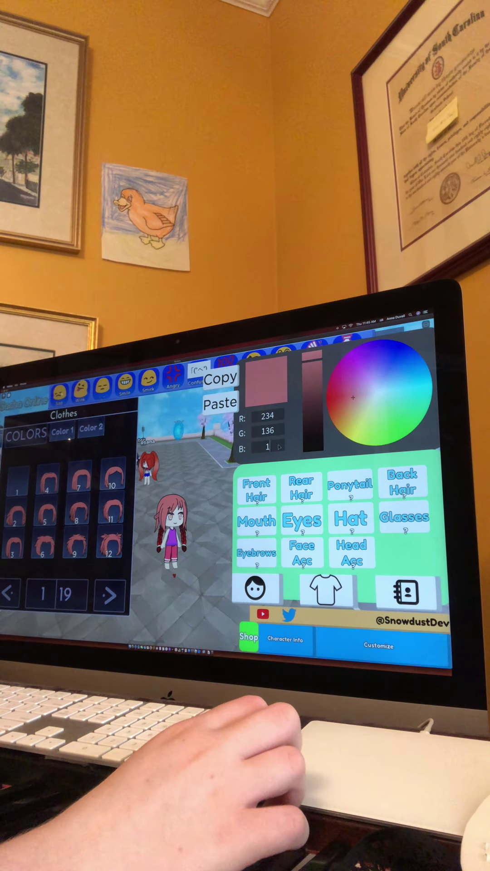
text(17)
key(Return)
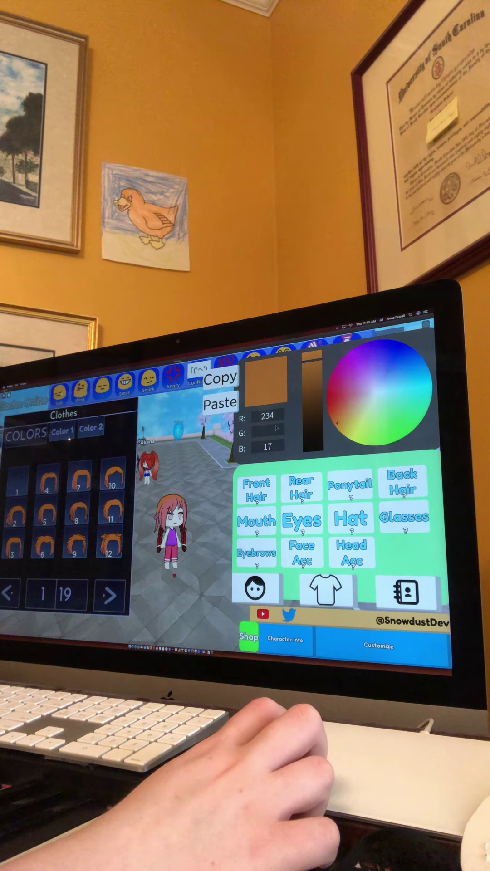
text(2)
key(Return)
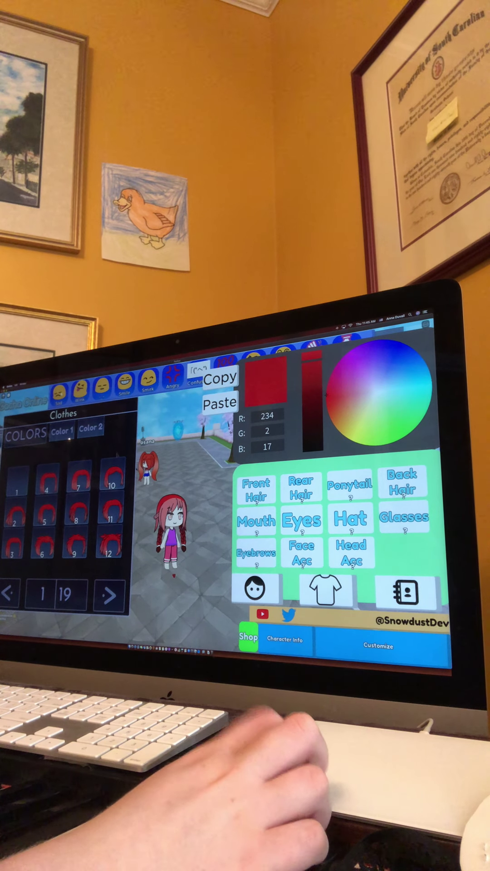
- Give the rear hair a dark red second colour (120, 21, 1)
click(352, 398)
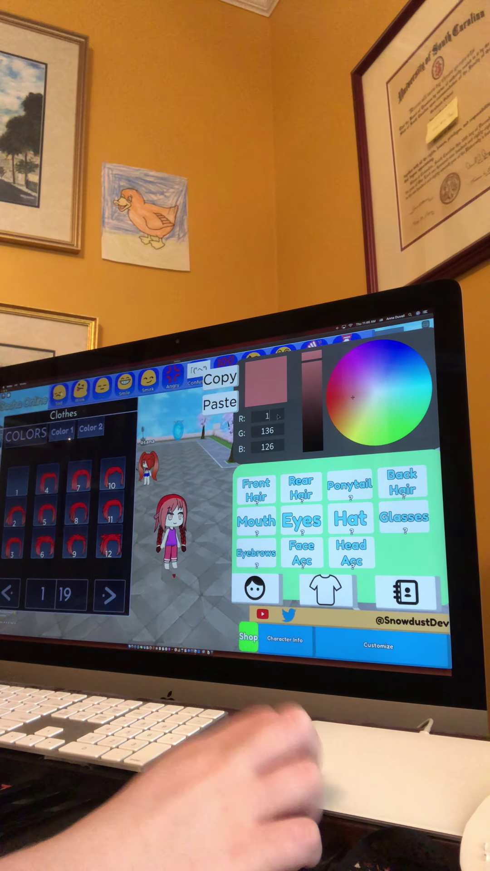
text(120)
key(Return)
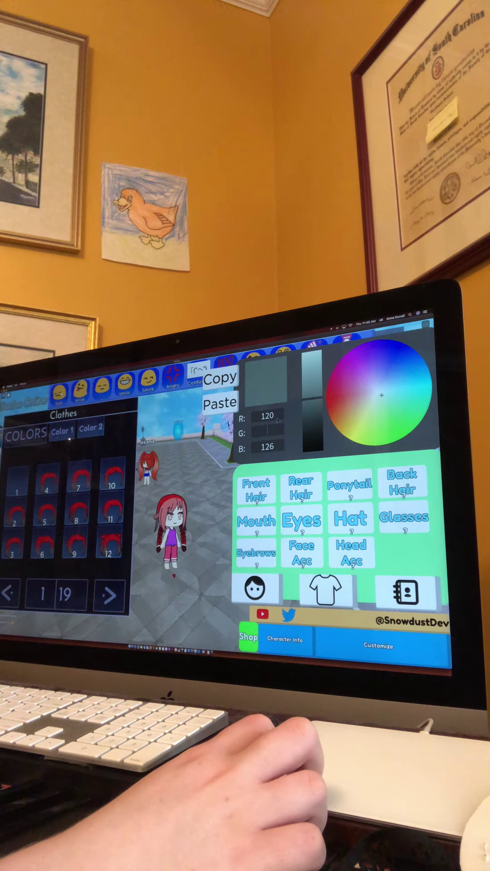
click(269, 433)
text(21)
key(Return)
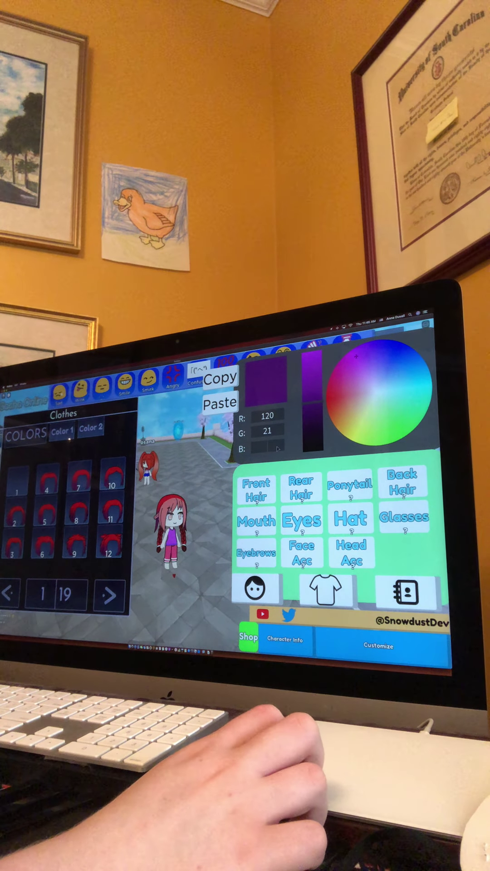
text(1)
key(Return)
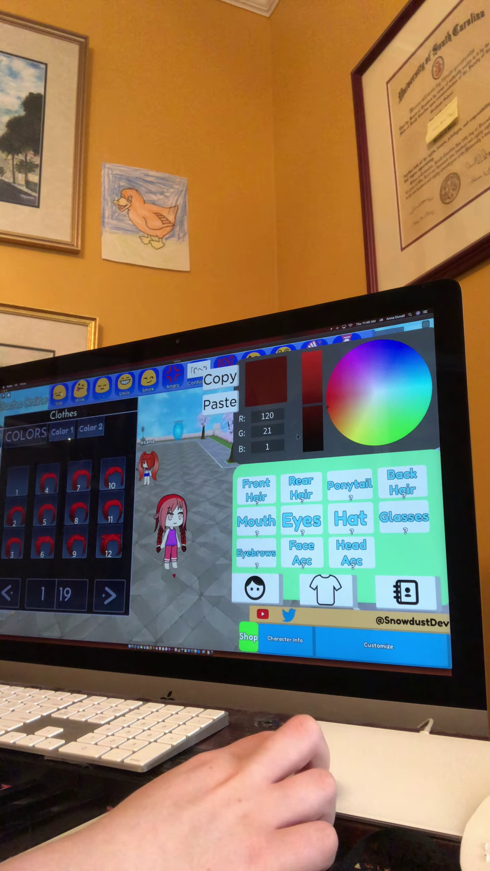
click(257, 489)
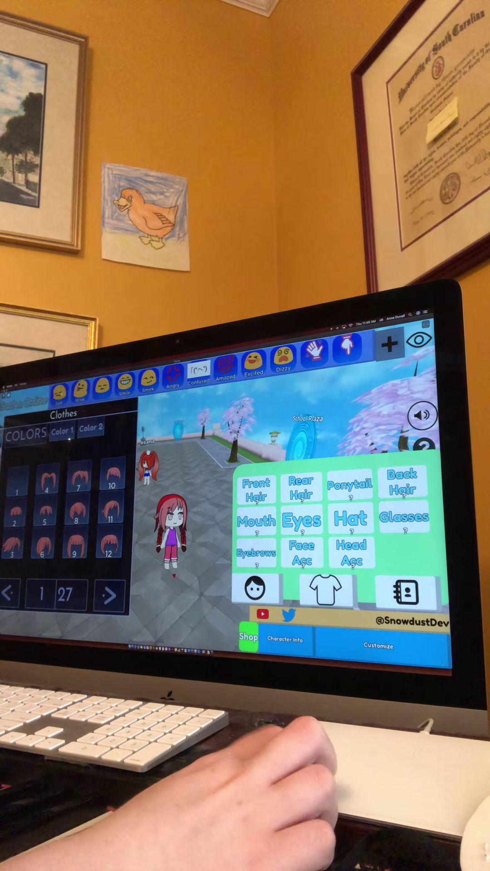
- Set the front hair's first colour to red with green 2 and blue 17
click(302, 489)
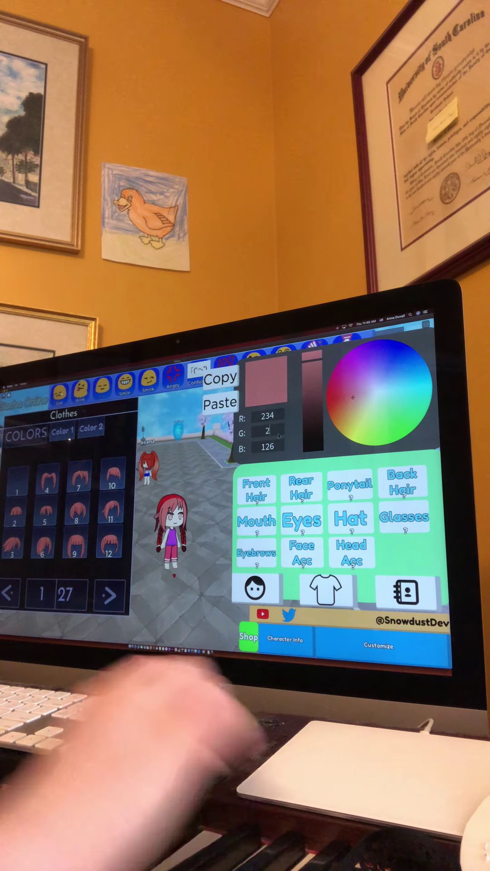
text(2)
key(Return)
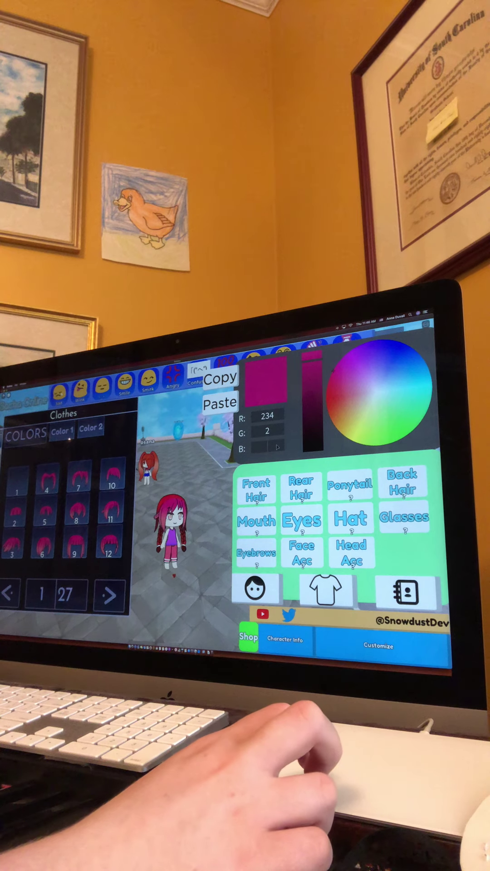
text(17)
key(Return)
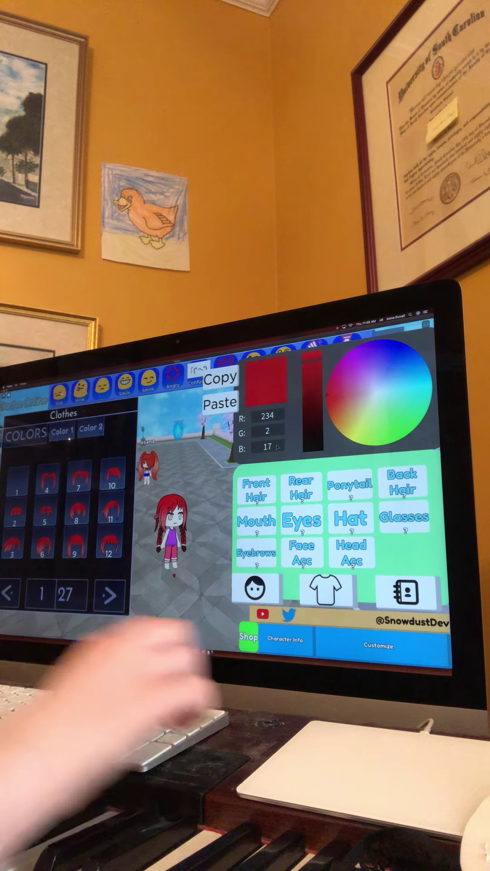
- Give the front hair a dark red second colour (120, 21, 1)
click(352, 398)
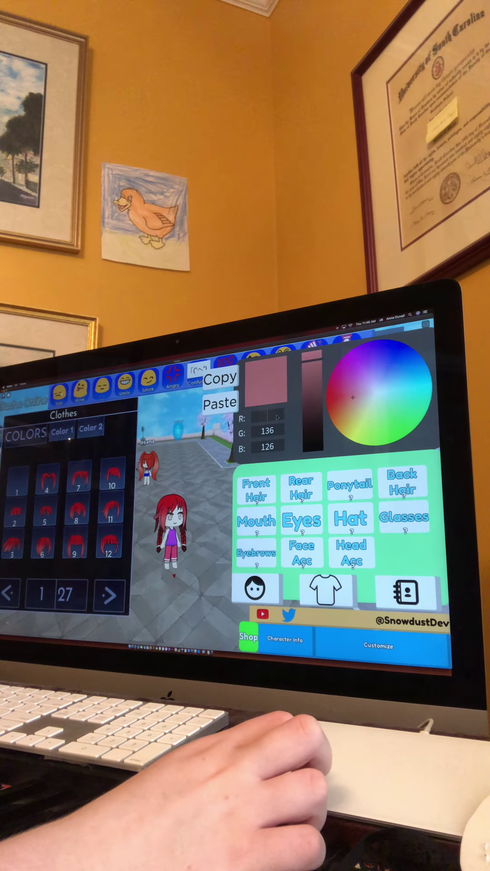
text(120)
key(Return)
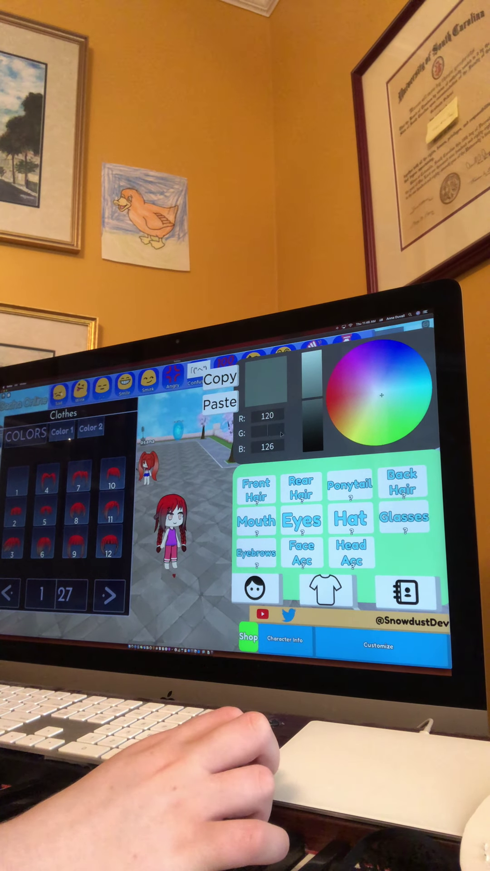
text(21)
key(Return)
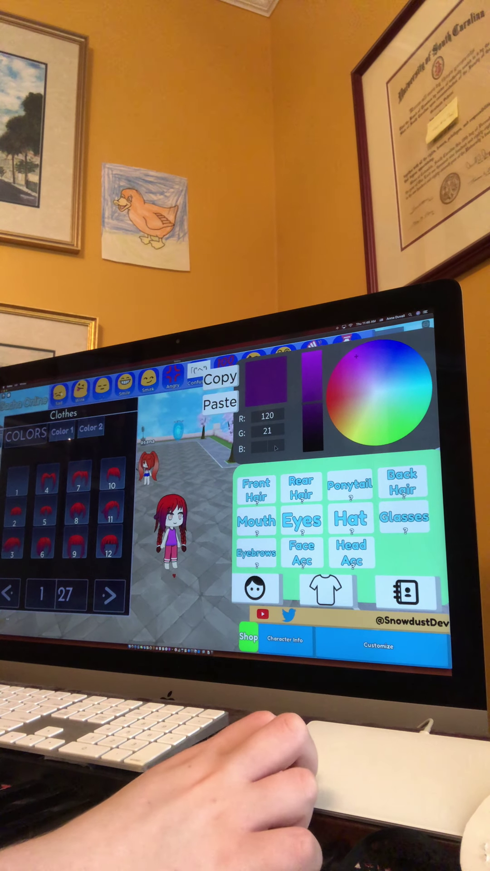
text(1)
key(Return)
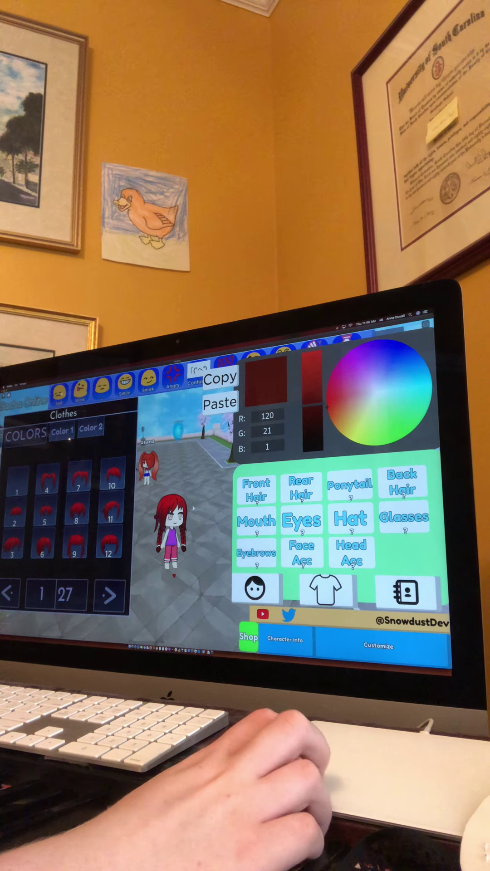
mouse_move(194, 508)
mouse_down()
mouse_move(204, 477)
mouse_move(198, 477)
mouse_up()
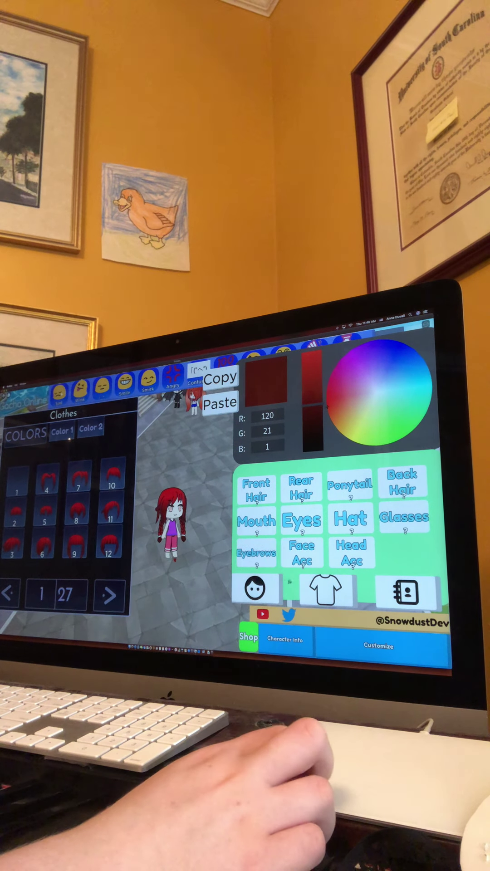
click(326, 589)
- Pick a top from the second page of shirts and open its colour picker
click(257, 488)
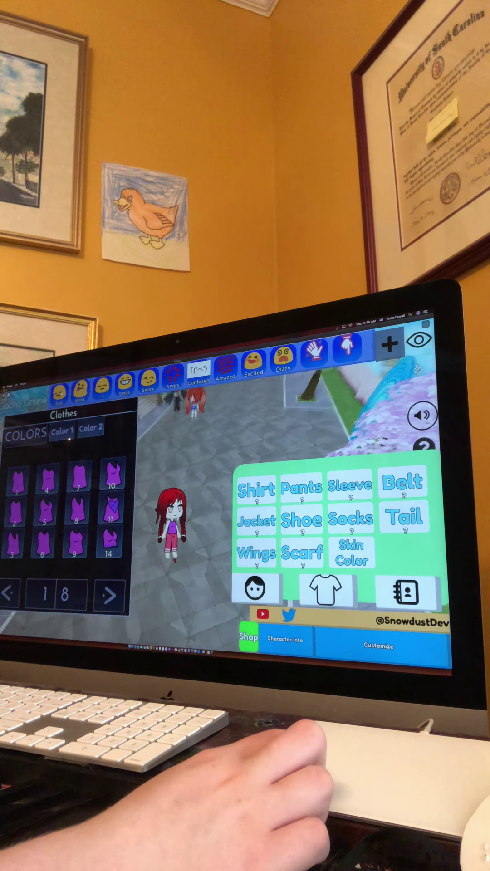
drag(286, 408, 204, 422)
click(109, 594)
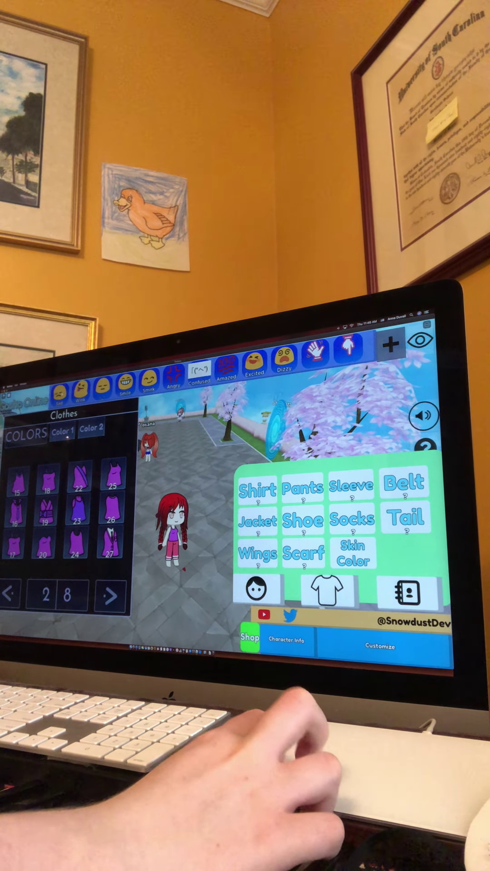
click(67, 431)
- Try shirt colours on the wheel, from red and tan to pale shades
click(341, 391)
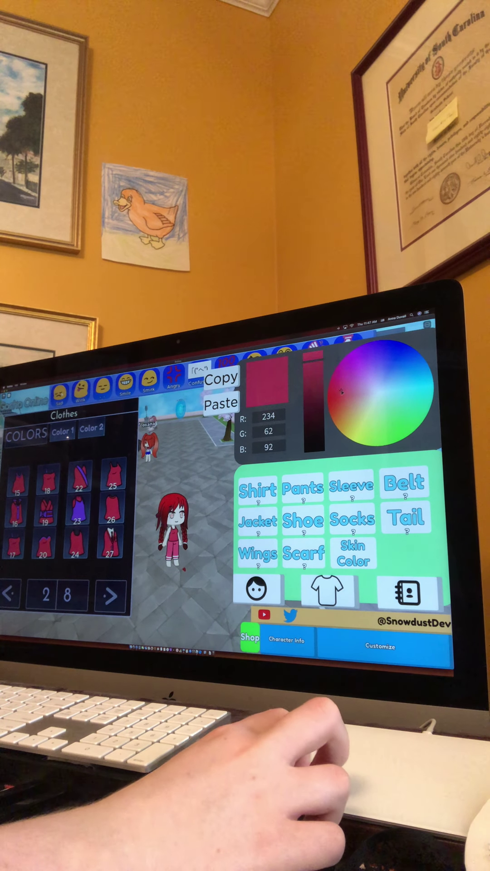
mouse_move(343, 392)
mouse_down()
mouse_move(336, 391)
mouse_move(350, 389)
mouse_move(344, 397)
mouse_move(380, 417)
mouse_up()
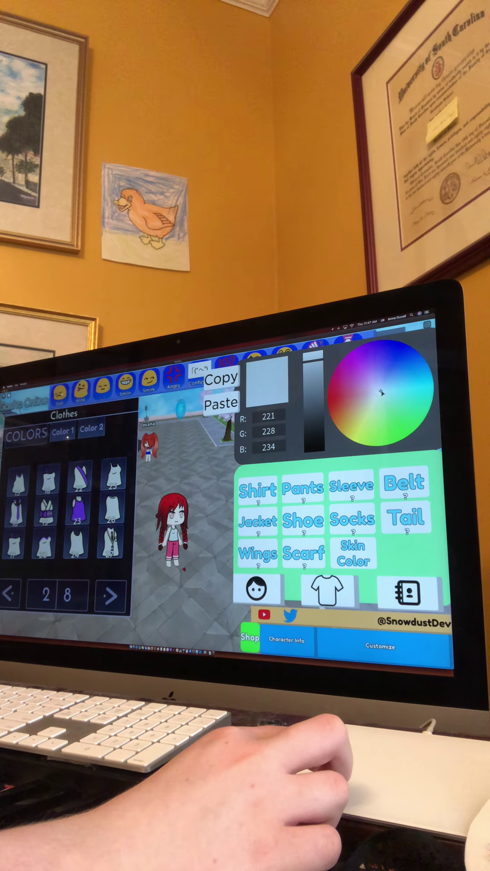
drag(380, 394, 374, 394)
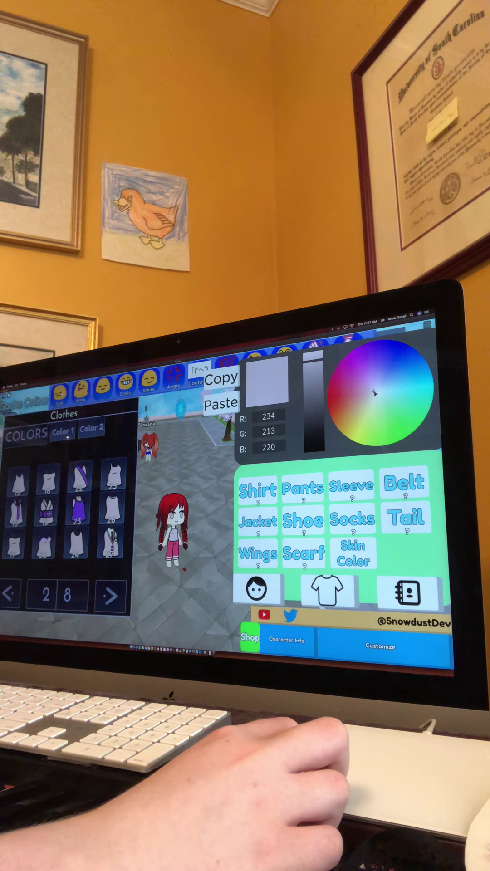
mouse_move(371, 399)
mouse_down()
mouse_move(347, 423)
mouse_move(360, 425)
mouse_move(337, 418)
mouse_move(345, 423)
mouse_move(333, 395)
mouse_move(342, 370)
mouse_move(403, 400)
mouse_up()
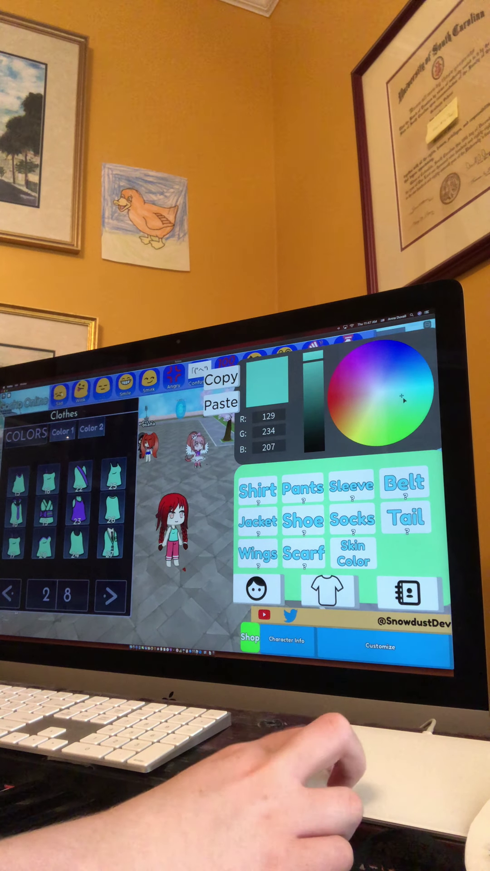
click(350, 419)
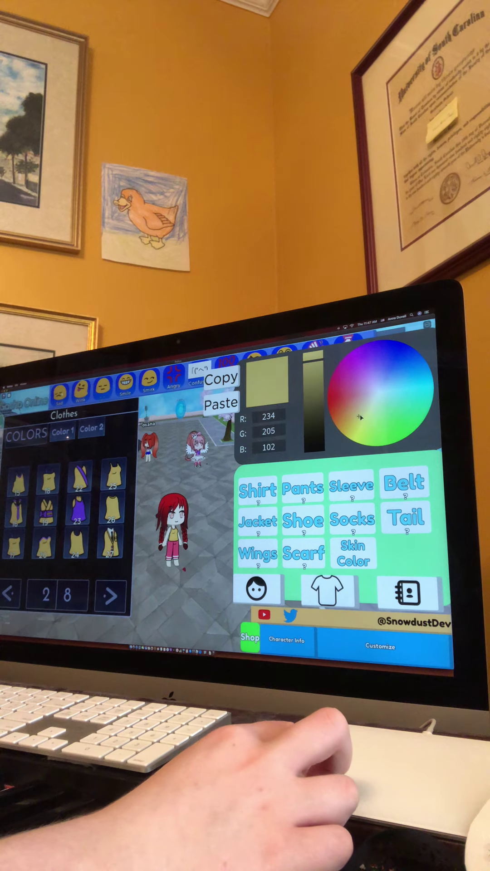
mouse_move(351, 420)
mouse_down()
mouse_move(346, 404)
mouse_move(340, 406)
mouse_move(367, 401)
mouse_up()
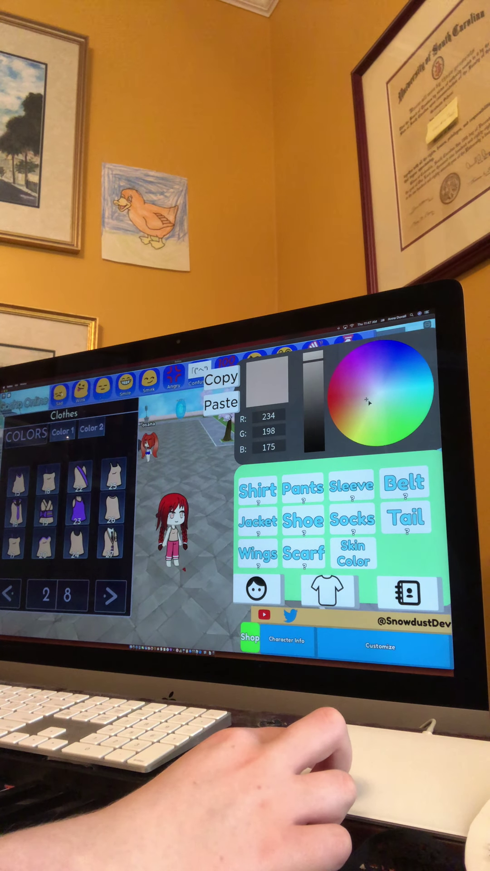
drag(367, 402, 371, 402)
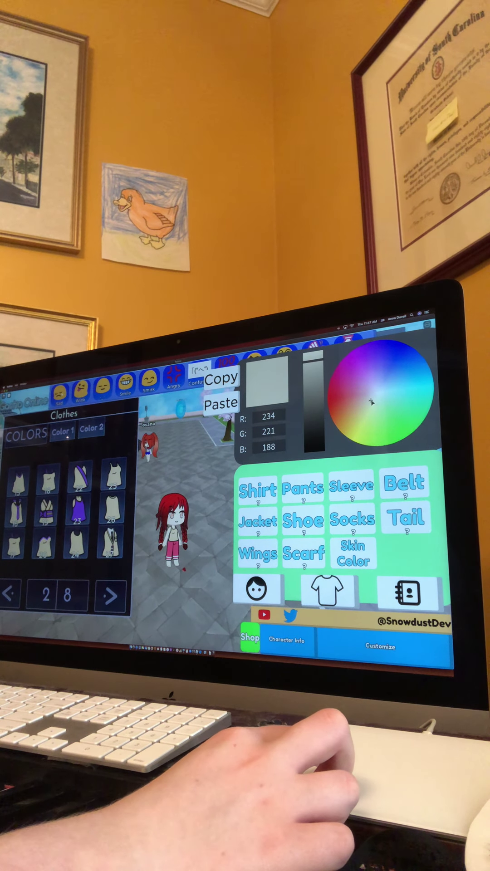
drag(371, 401, 377, 395)
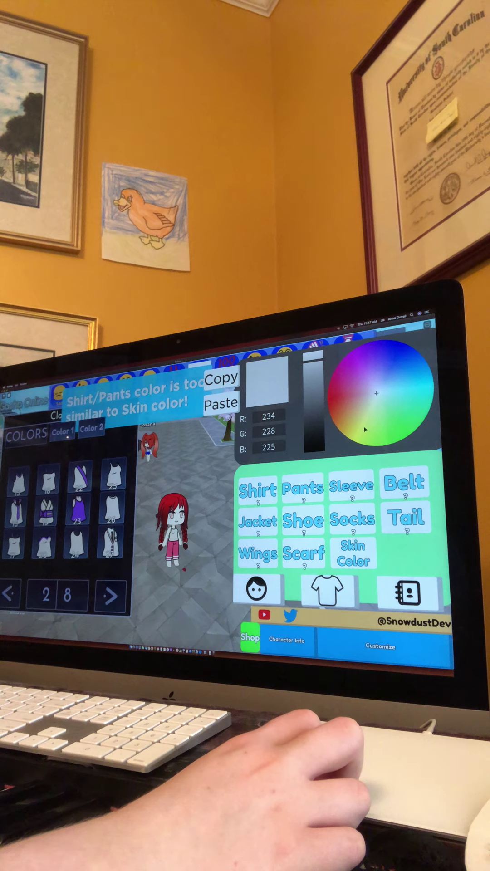
- Tune the outfit colour on the wheel to a deep magenta pink
click(359, 385)
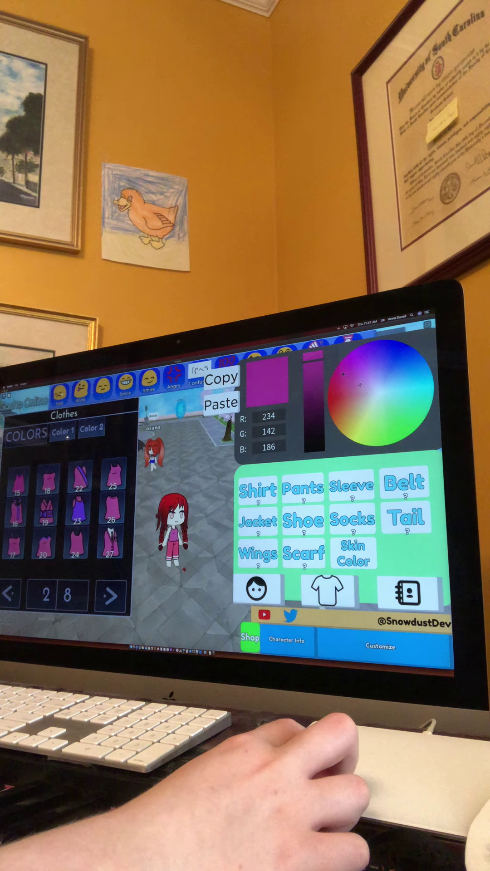
drag(343, 373, 344, 379)
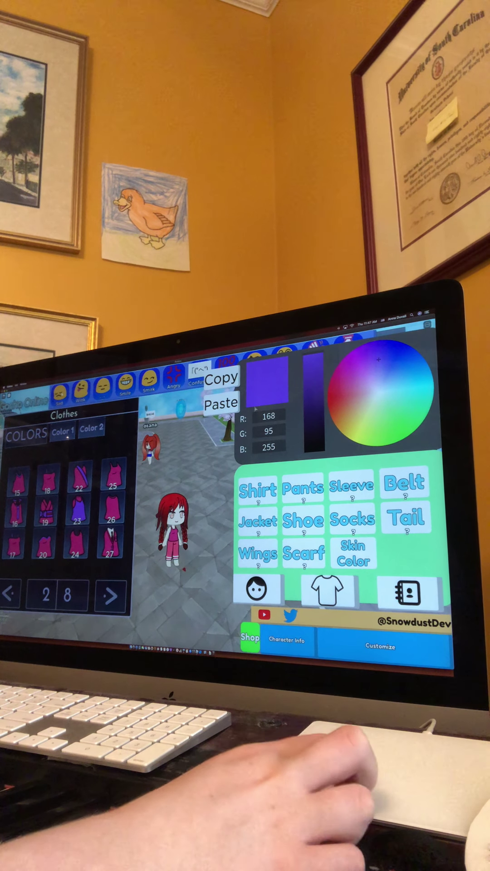
click(352, 368)
drag(352, 367, 367, 360)
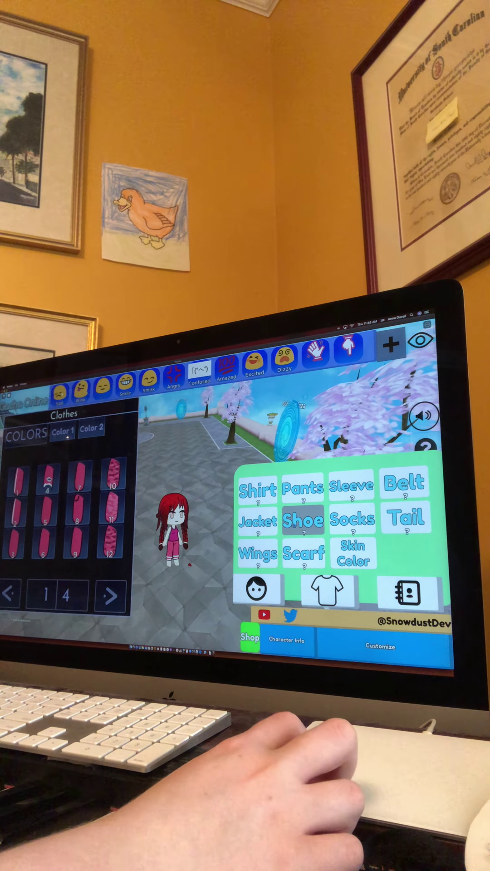
- Tint the socks light blue (84, 231, 255) and close the colour picker
click(352, 519)
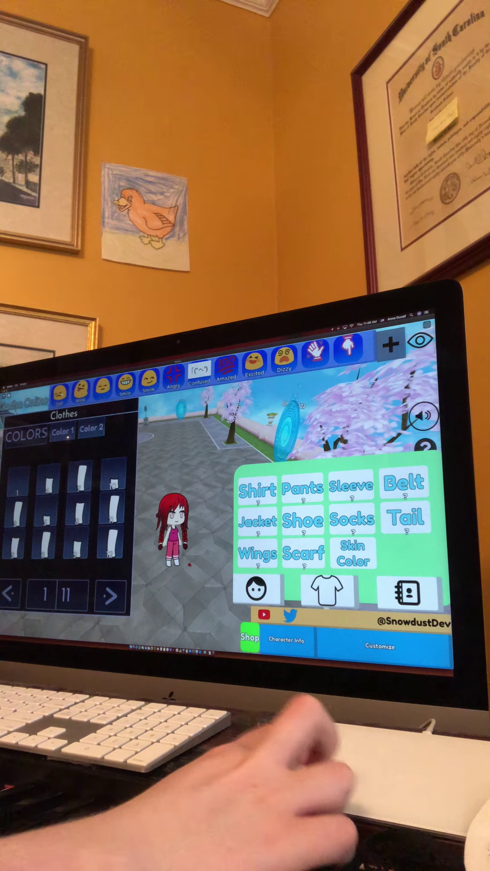
click(68, 436)
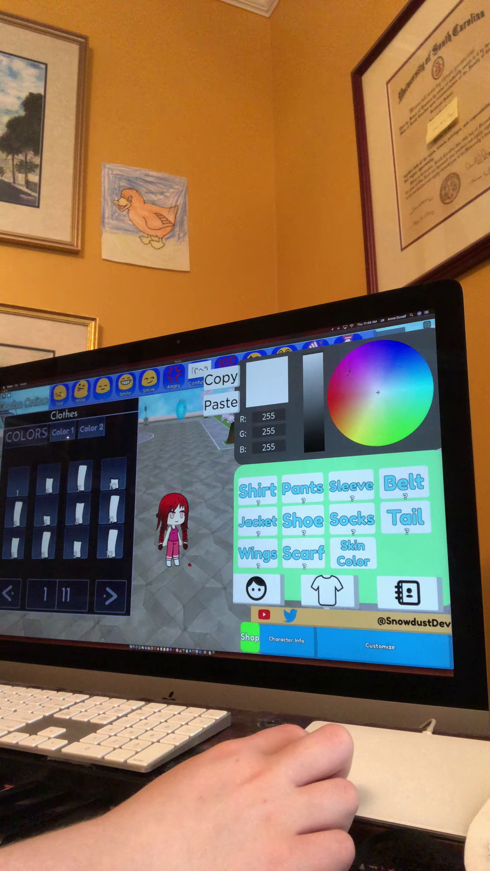
drag(378, 392, 351, 368)
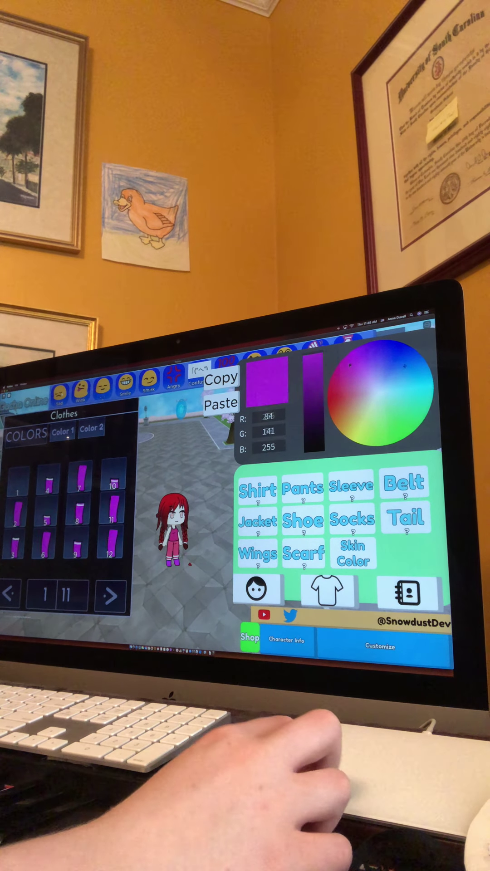
drag(336, 411, 413, 384)
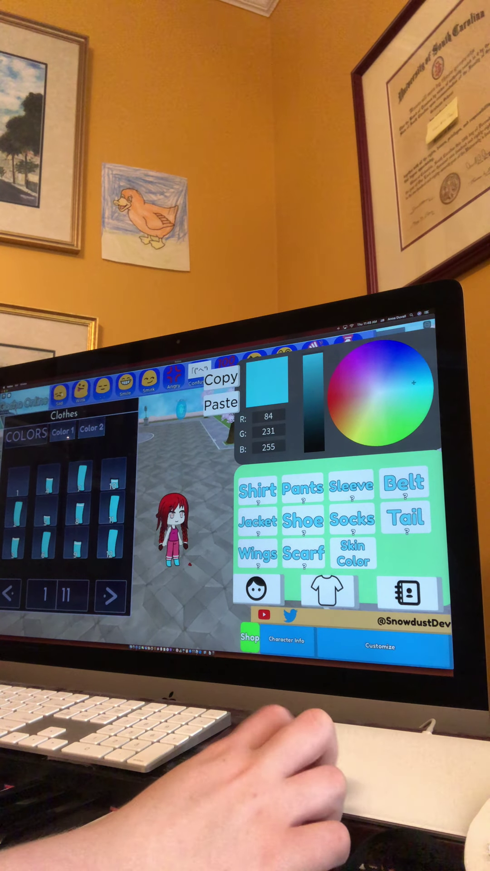
click(353, 519)
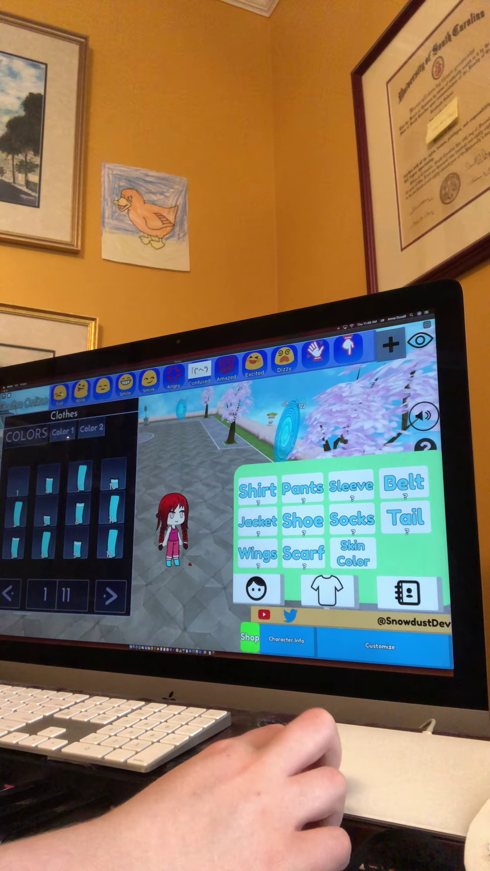
- Orbit the camera around the plaza and cherry trees, then bring up the shoe styles
drag(205, 443, 307, 442)
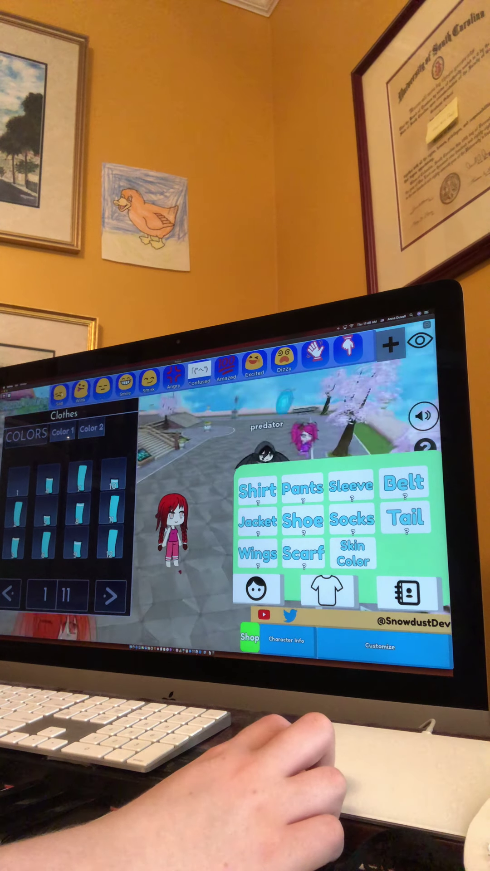
drag(205, 436, 307, 422)
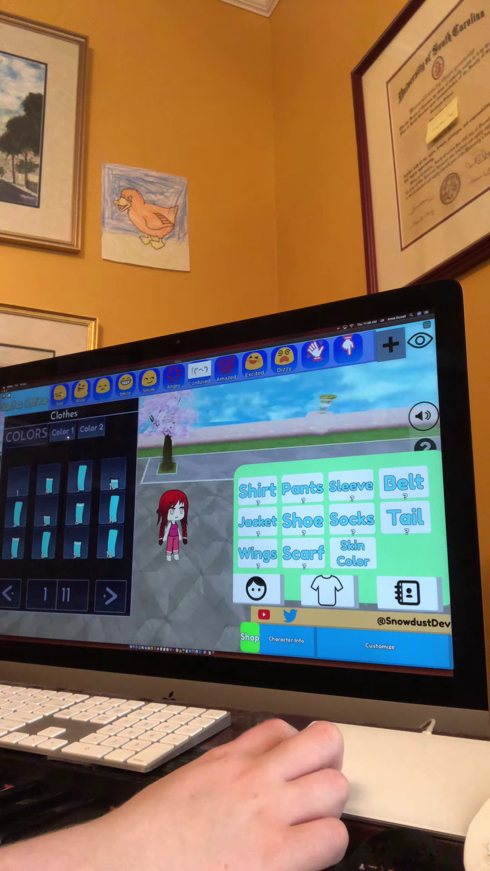
drag(205, 436, 306, 429)
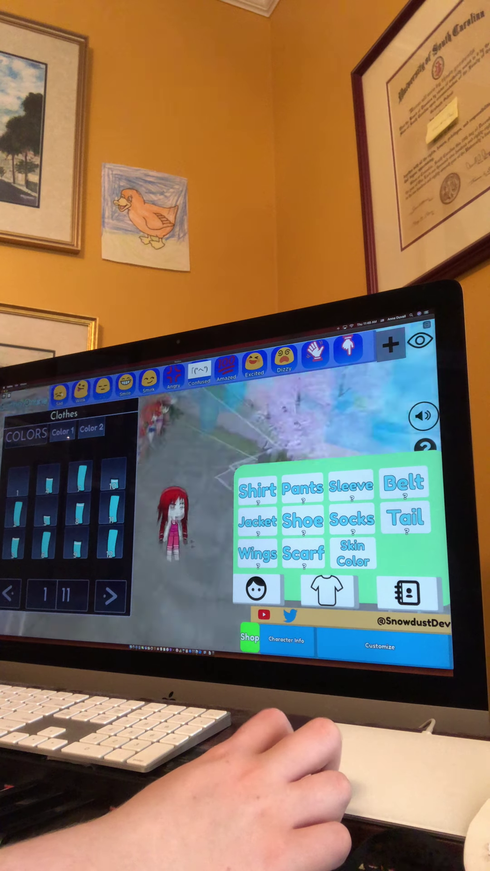
drag(205, 436, 306, 429)
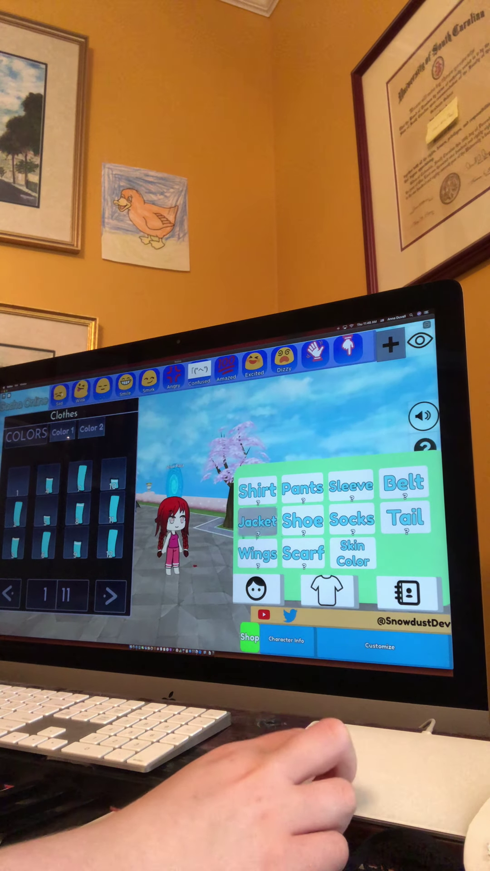
click(304, 524)
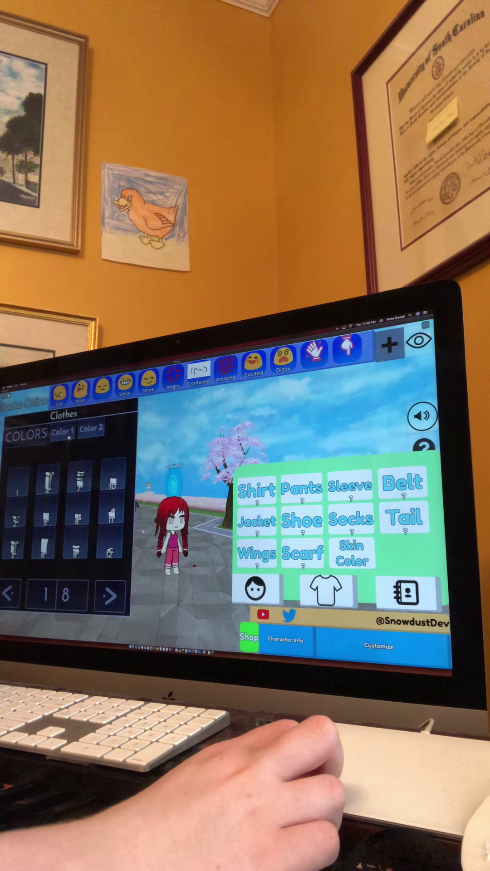